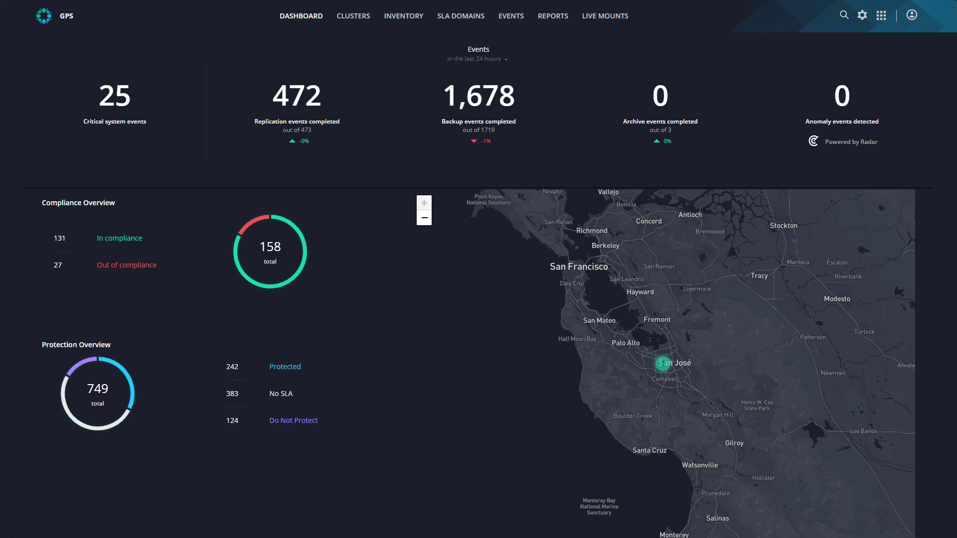
- Filter the AWS EC2 instance inventory to the rubrik-tm account and search for instances named HR
click(408, 19)
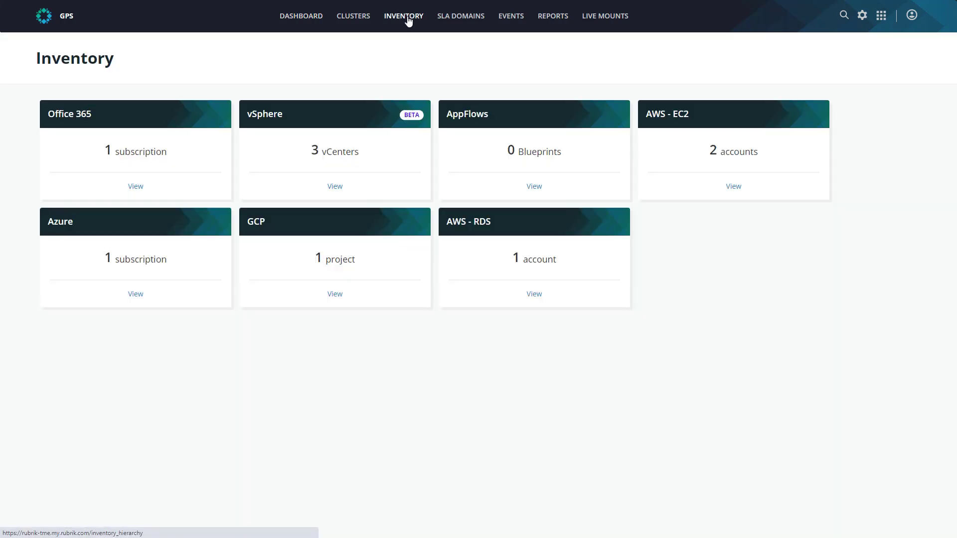
click(734, 186)
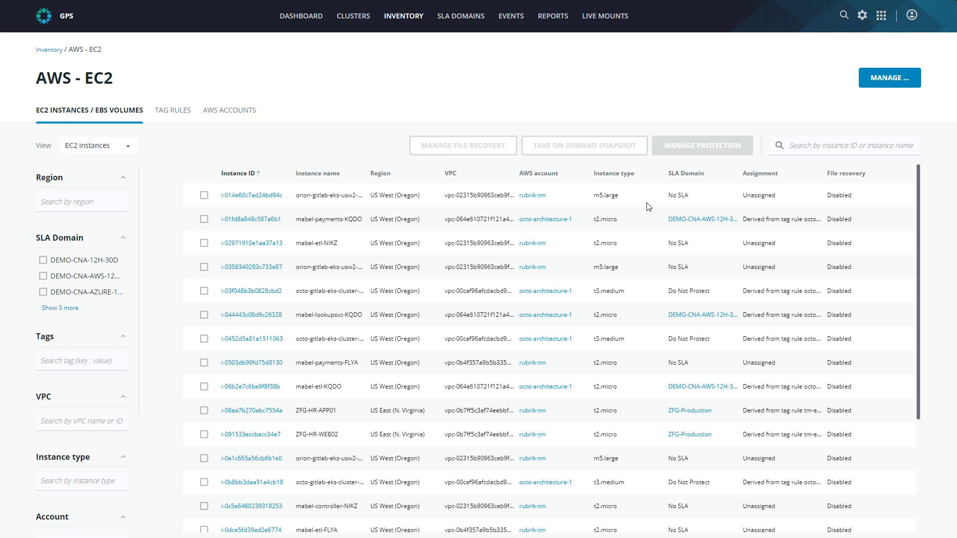
scroll(82, 440, down, 2)
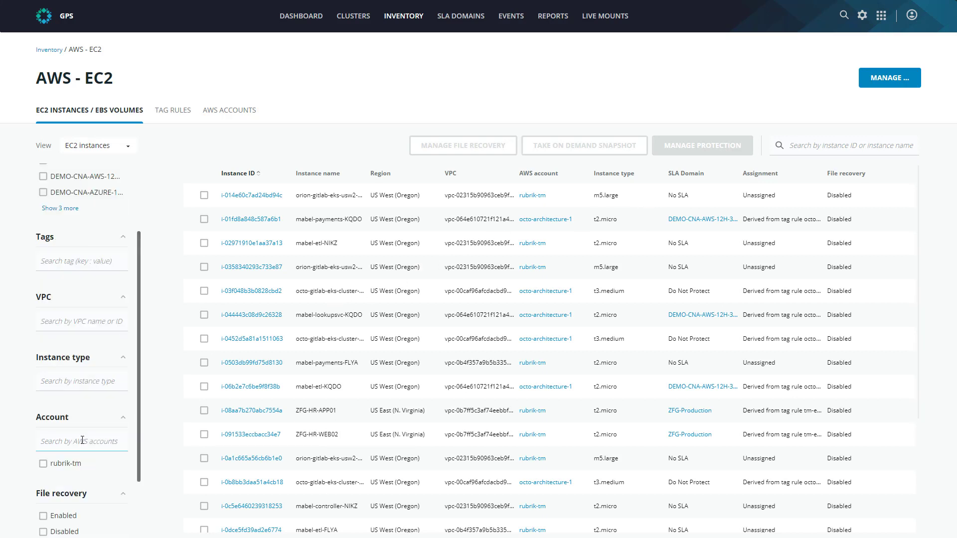
click(43, 465)
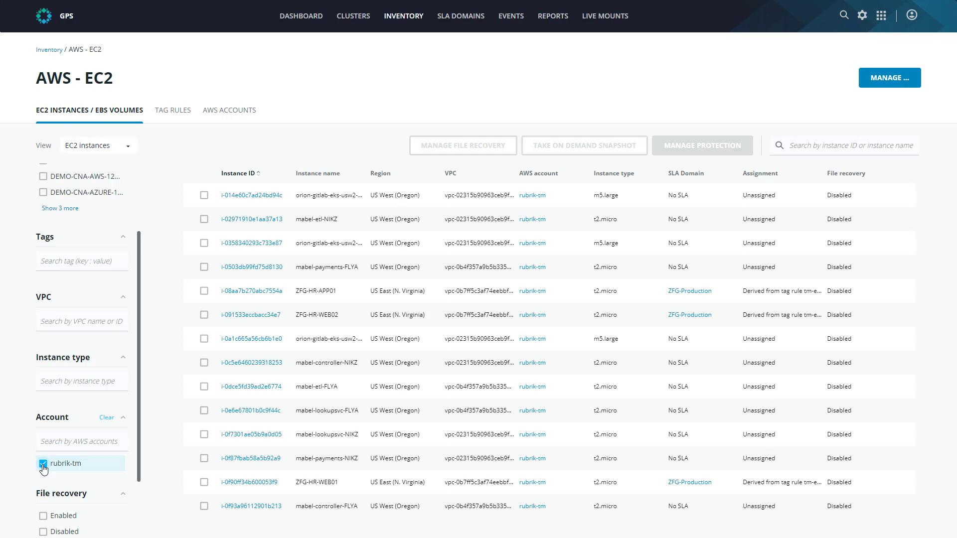
click(847, 144)
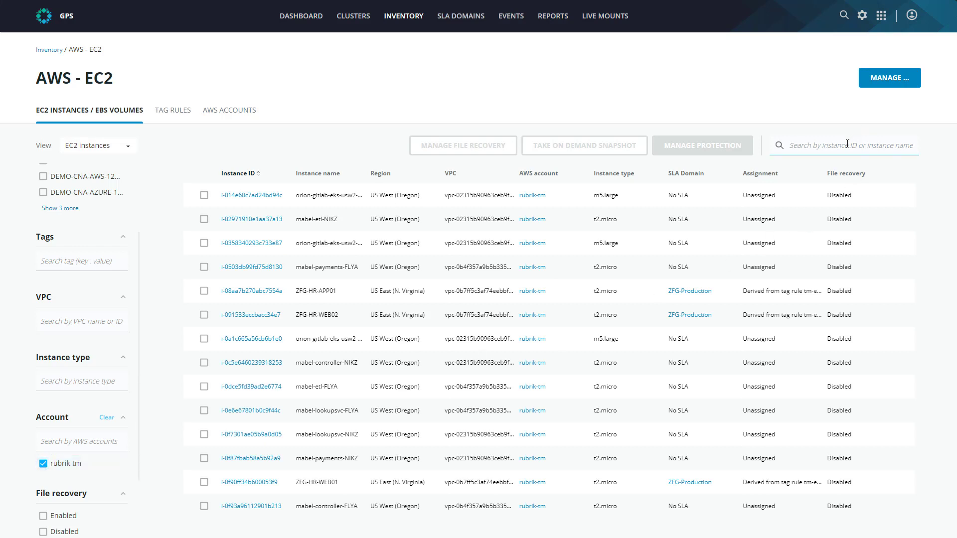
text(HR)
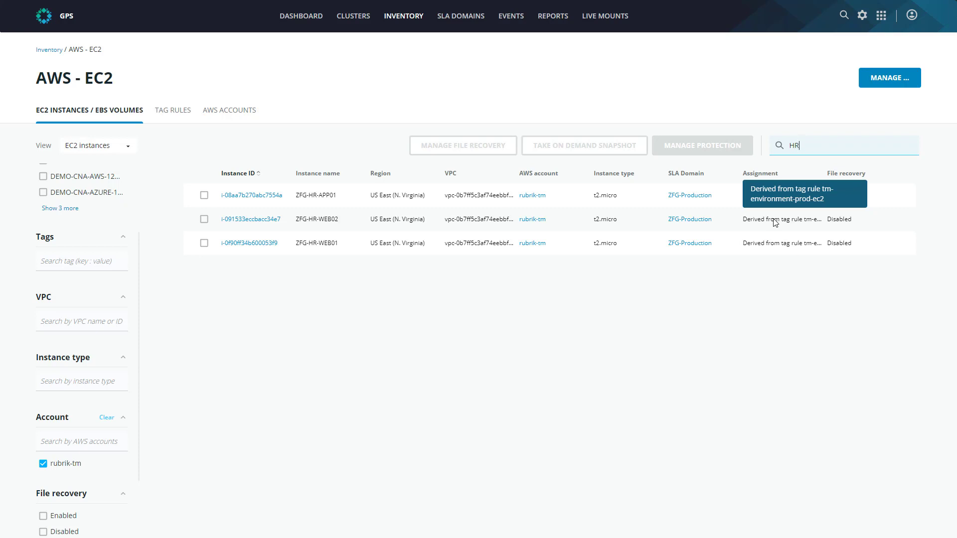
- Review the account and SLA Domain settings of the tm-environment-prod-ec2 tag rule, closing it without changes
click(173, 114)
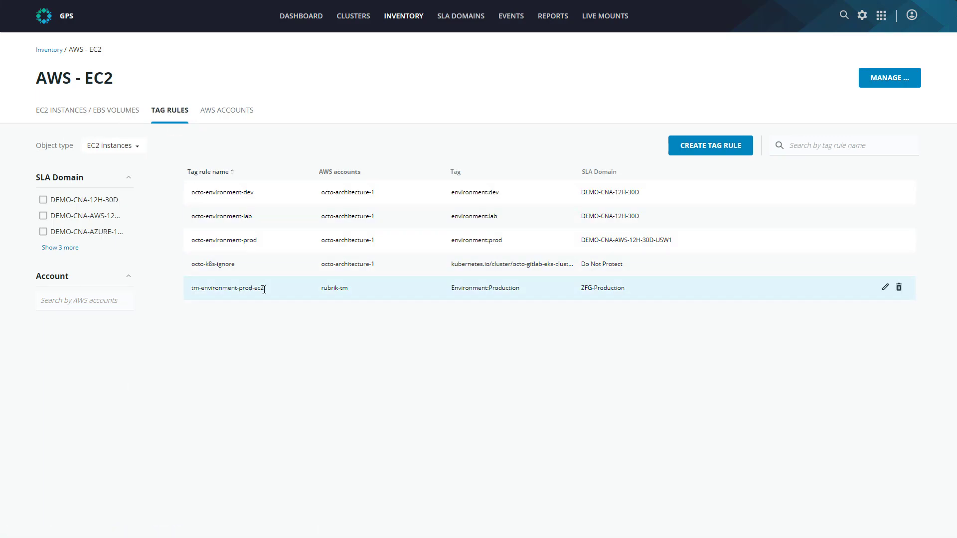
click(885, 287)
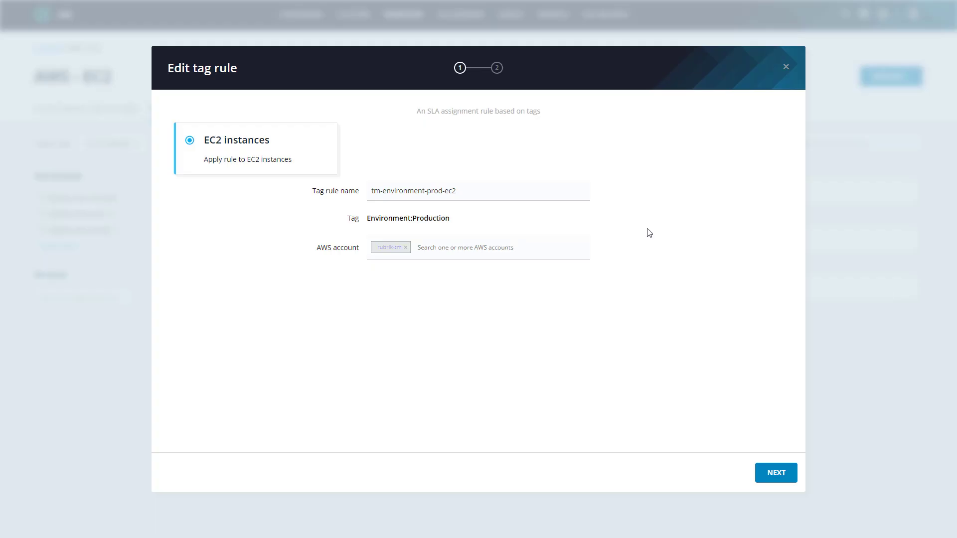
click(477, 194)
click(776, 473)
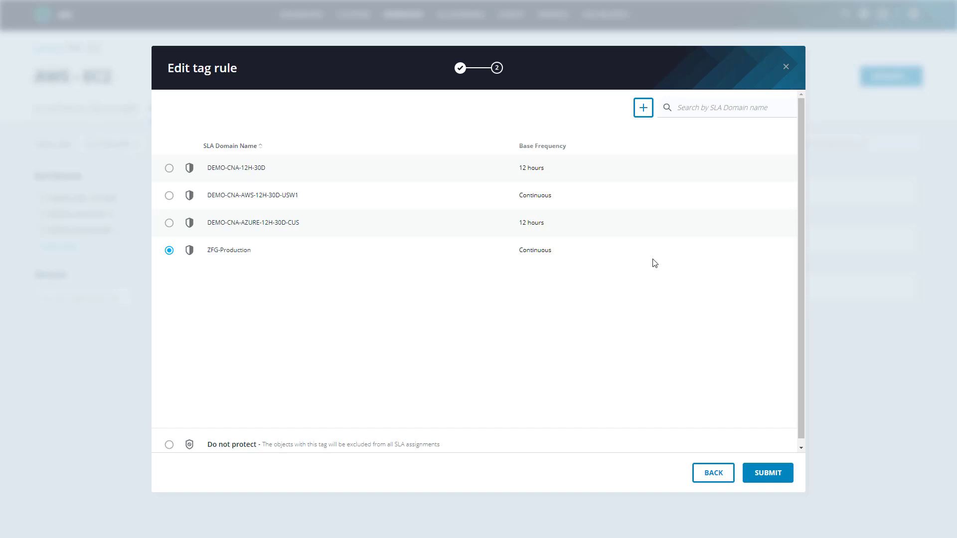
click(786, 67)
click(758, 170)
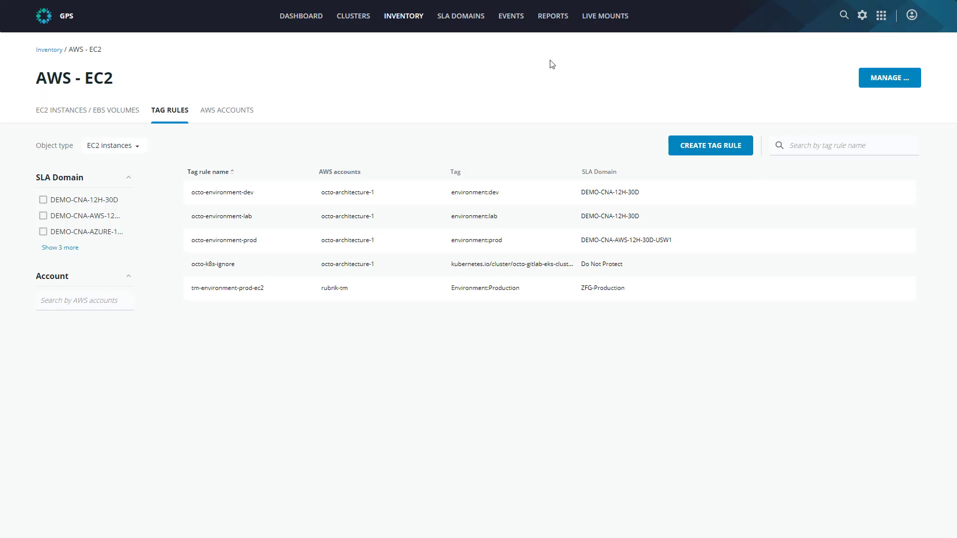
- Start a new SLA Domain that takes snapshots every 6 hours and retains them for 3 days
click(466, 19)
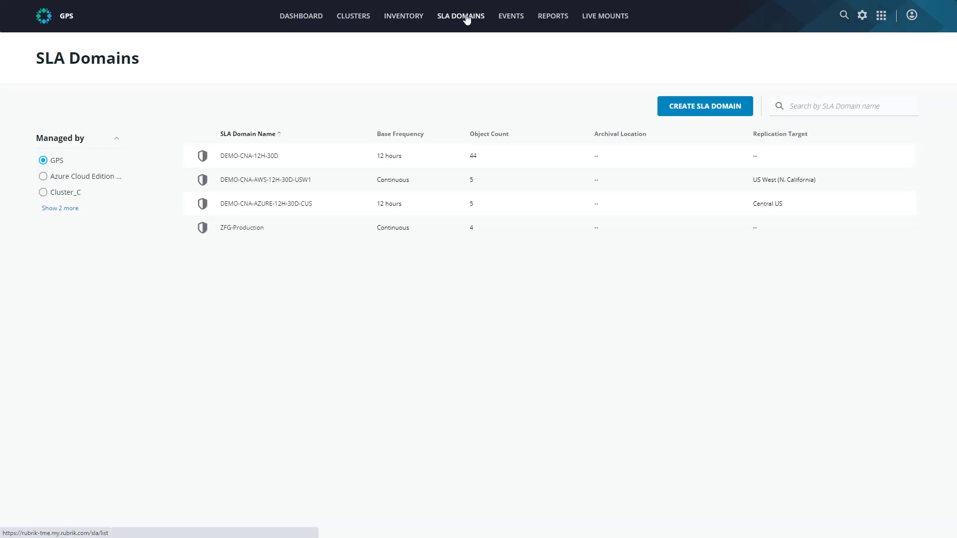
click(716, 111)
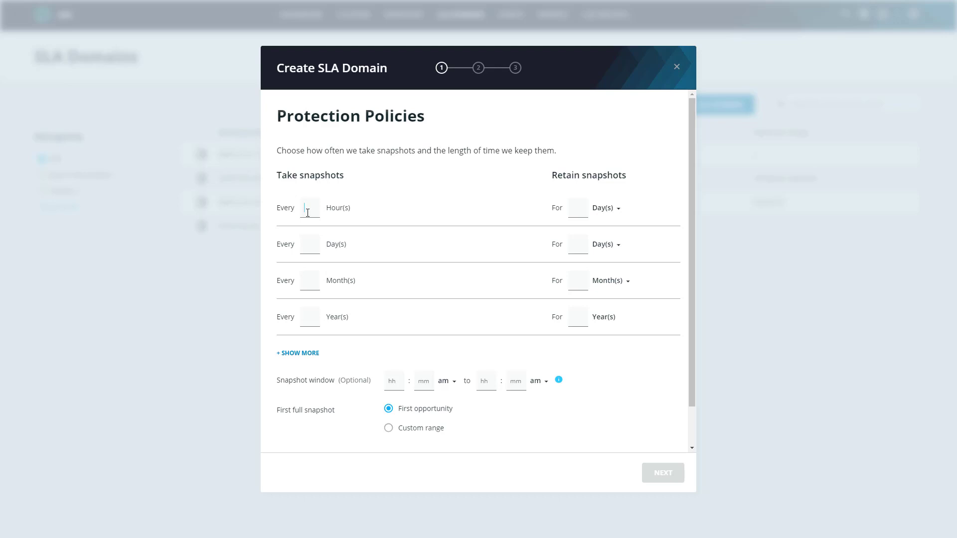
text(6)
click(580, 208)
text(3)
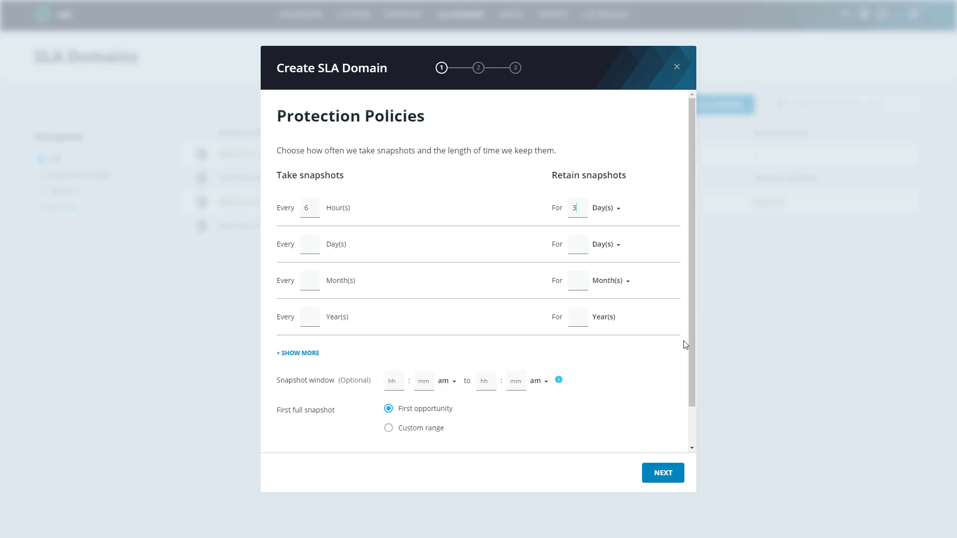
click(665, 479)
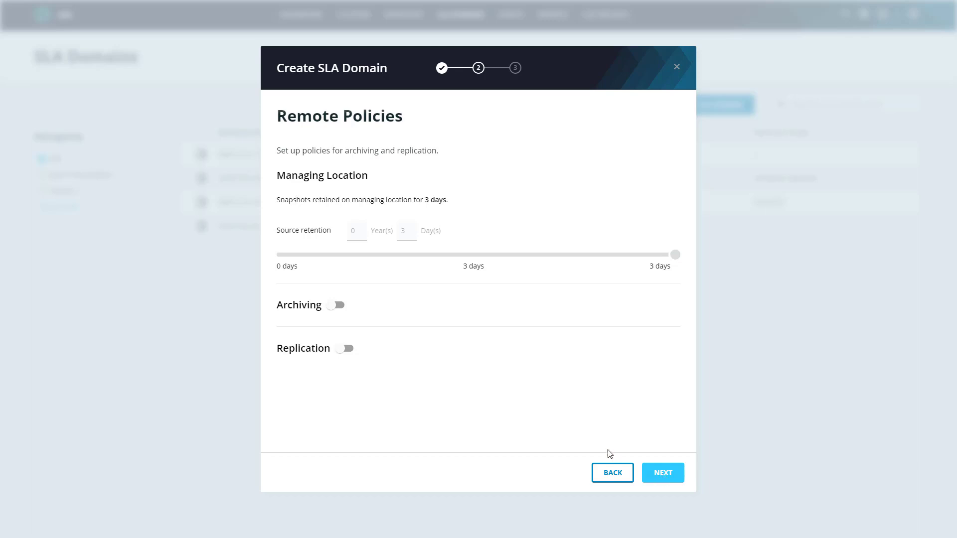
- Enable replication for the SLA Domain, targeting the AWS region US West (Oregon)
click(348, 348)
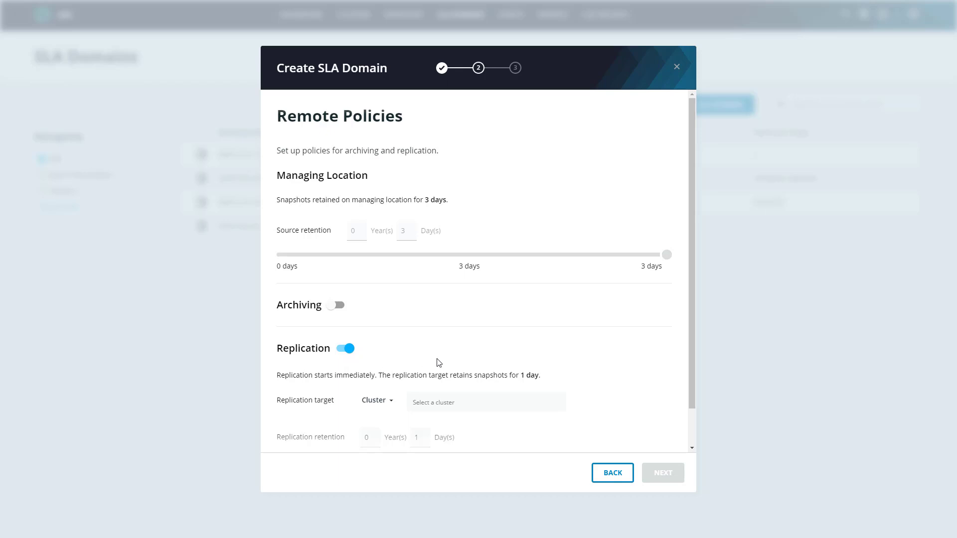
scroll(412, 372, down, 1)
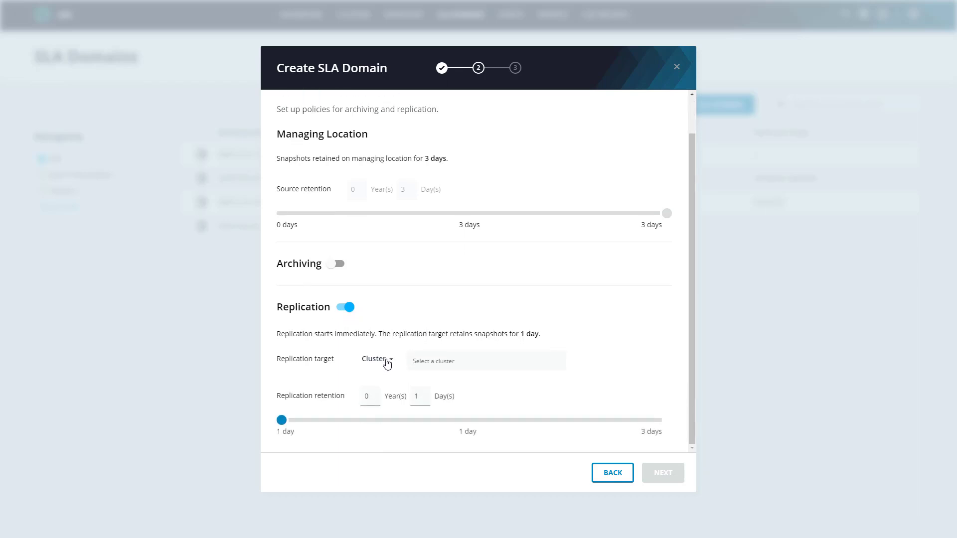
click(385, 359)
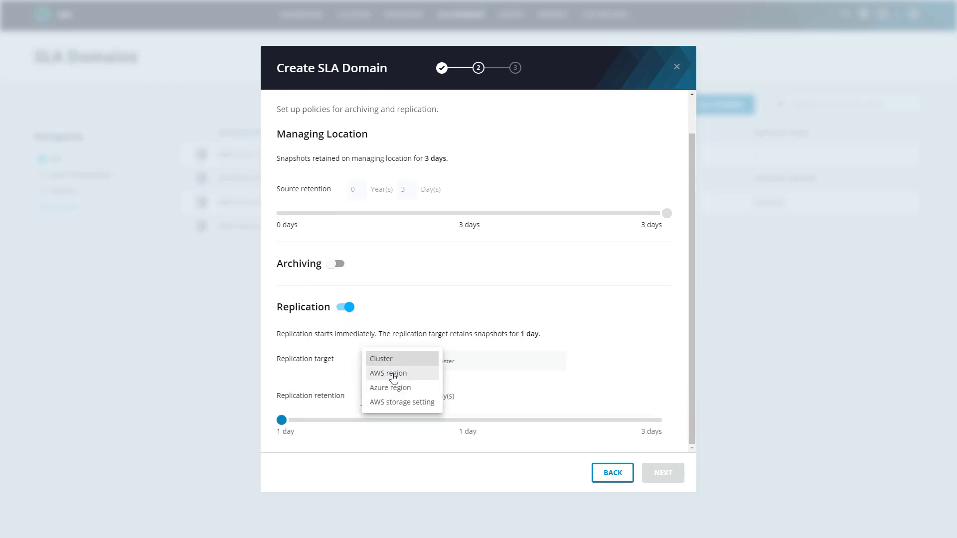
click(393, 377)
click(461, 361)
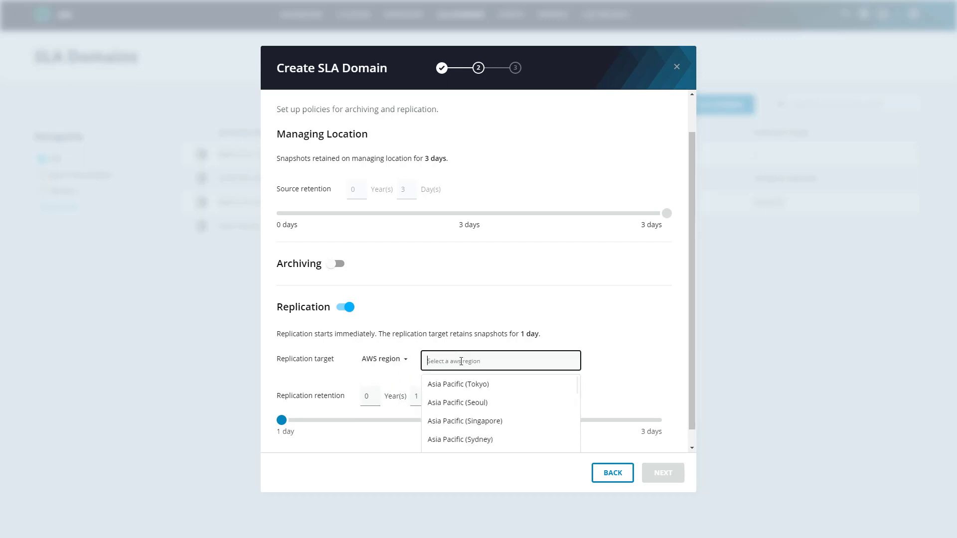
text(us-wes)
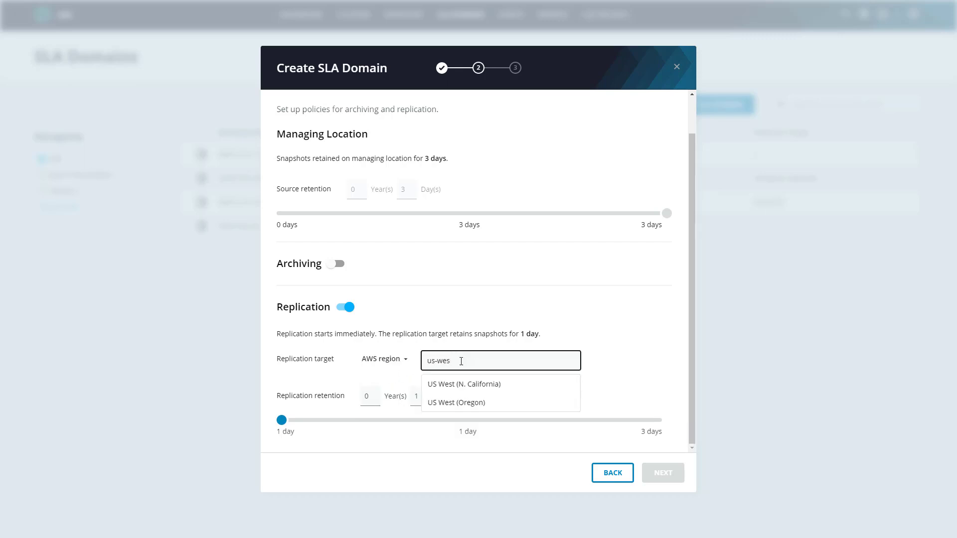
click(462, 402)
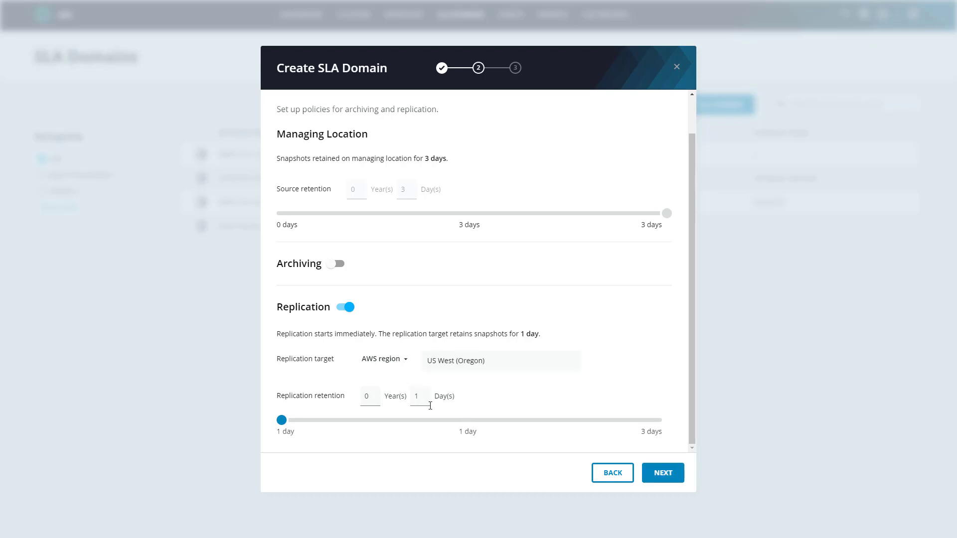
- Set the replication retention to 3 days and continue to the confirmation page
drag(419, 394, 408, 396)
text(0)
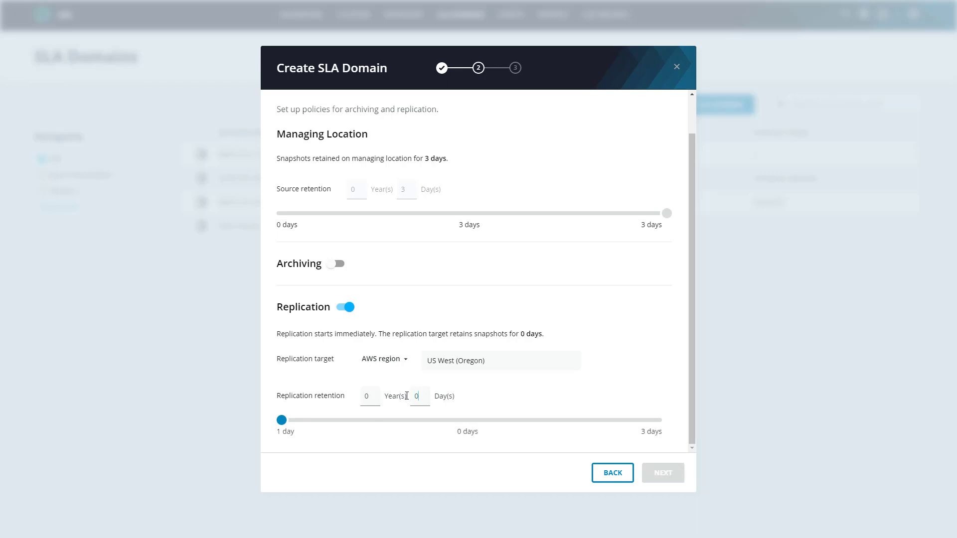
text(1)
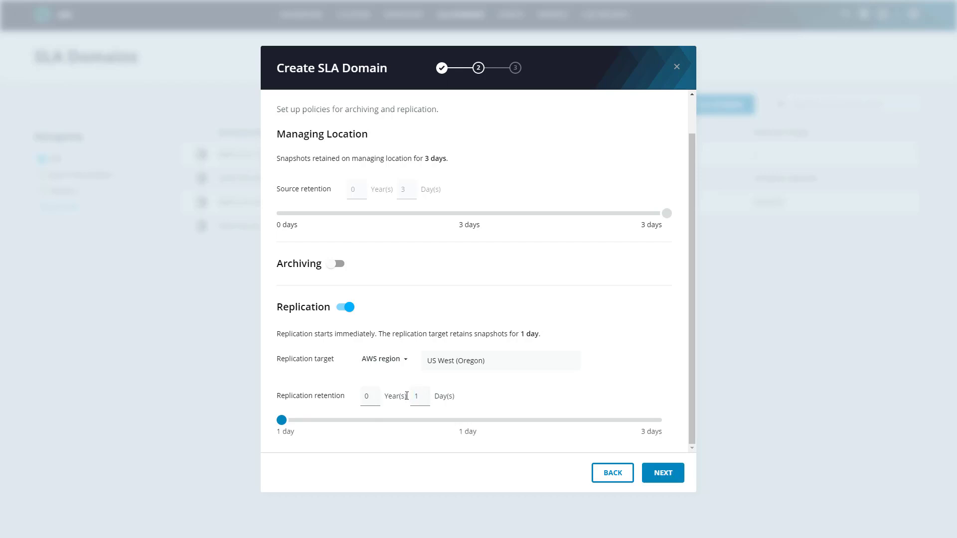
key(BackSpace)
text(3)
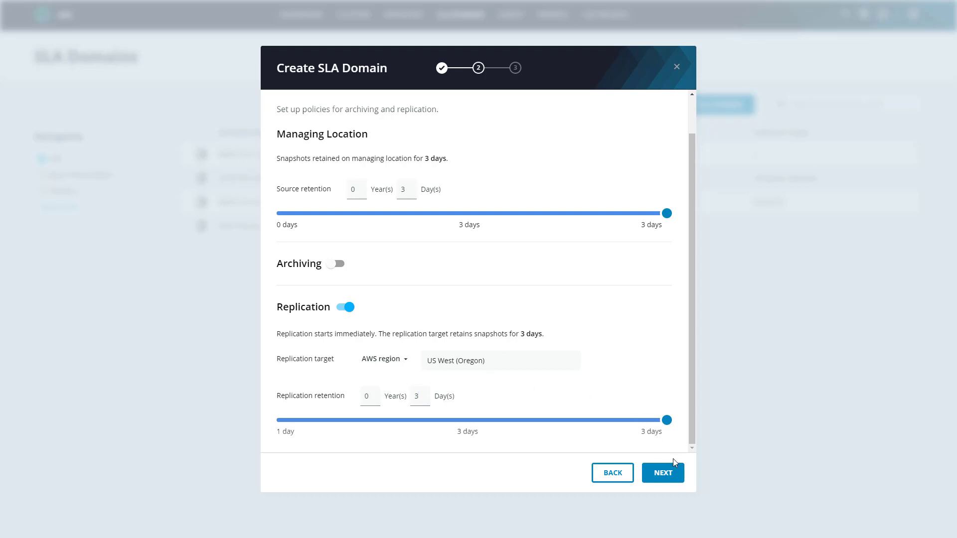
click(663, 473)
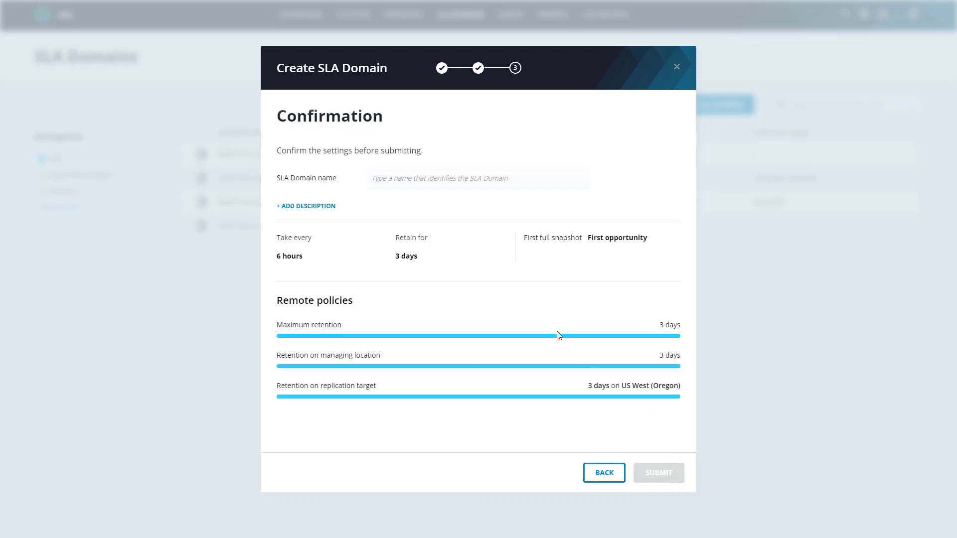
- Name the SLA Domain ZFG-Replication and submit it
click(413, 185)
text(ZFG-R)
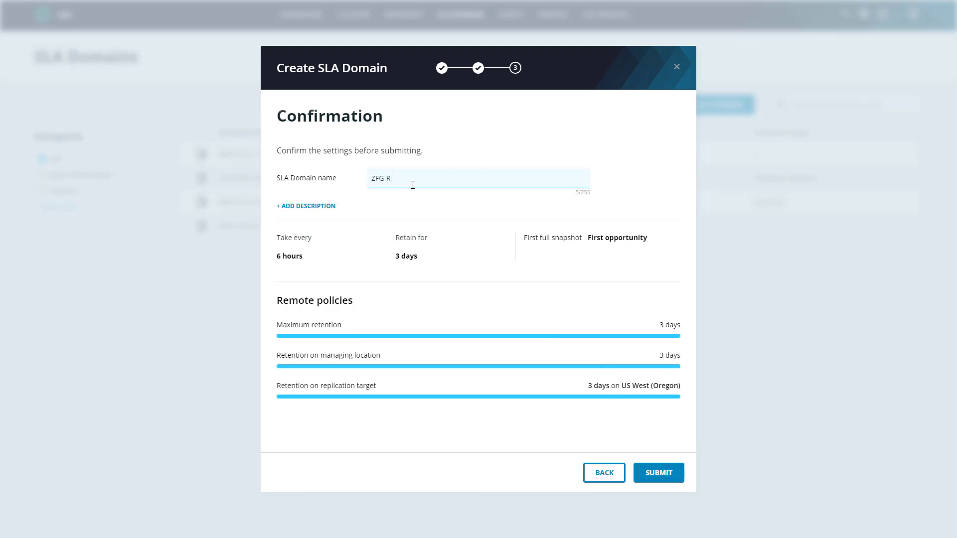
text(eplication)
click(673, 476)
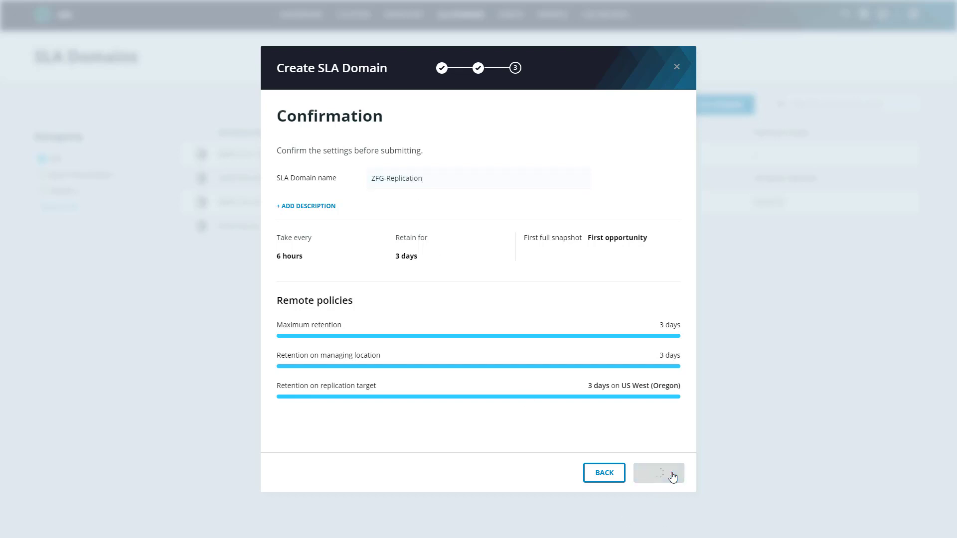
click(662, 473)
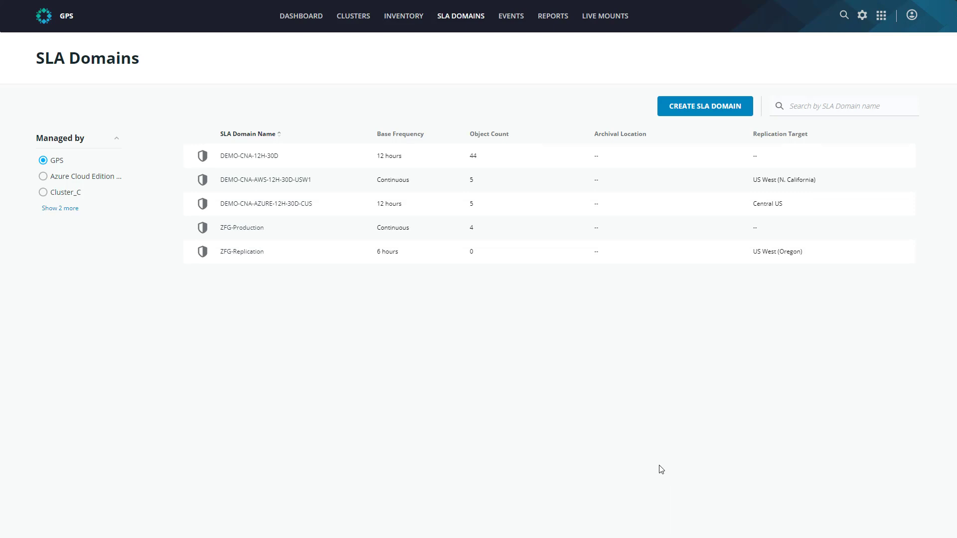
- Go to the tag rules of the AWS EC2 inventory and start creating a tag rule
click(405, 16)
click(733, 187)
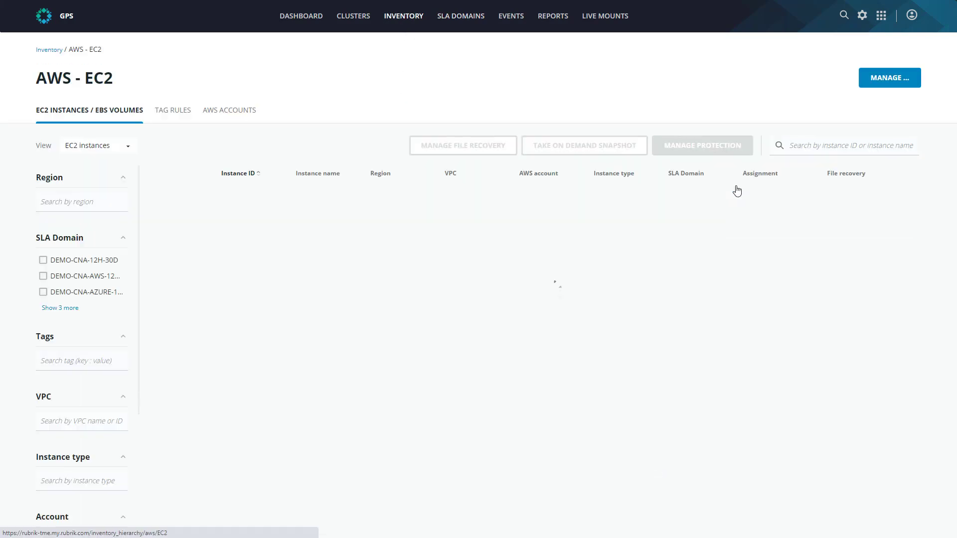
click(175, 112)
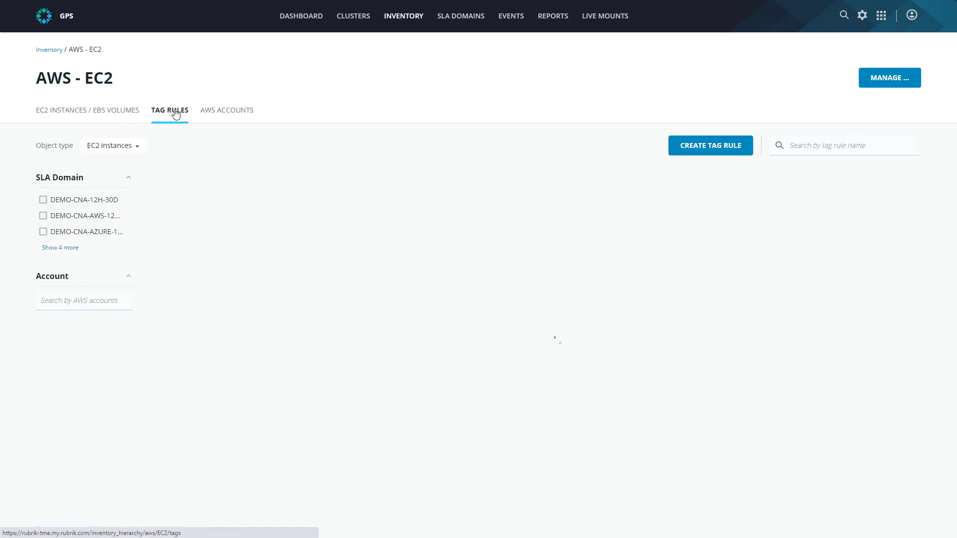
click(704, 150)
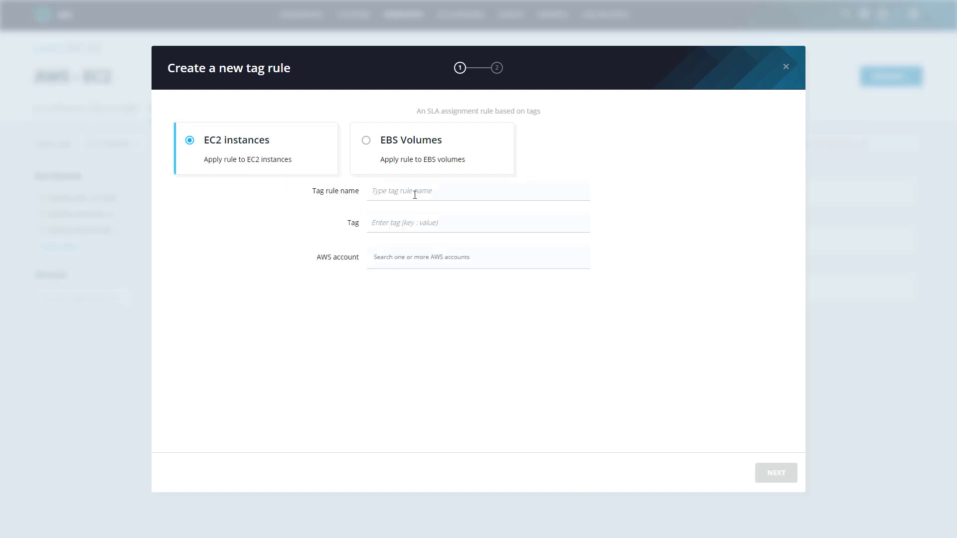
- Name the new EC2 instances tag rule tm-replication-us-west-2-ec2
click(429, 194)
text(tm-environment-prod-ec2)
key(Left)
key(Left)
key(Left)
key(Left)
key(BackSpace)
key(BackSpace)
key(BackSpace)
key(BackSpace)
key(BackSpace)
key(BackSpace)
key(BackSpace)
key(BackSpace)
key(BackSpace)
key(BackSpace)
key(BackSpace)
key(BackSpace)
key(BackSpace)
key(BackSpace)
key(BackSpace)
key(BackSpace)
text(replication-us-west-2)
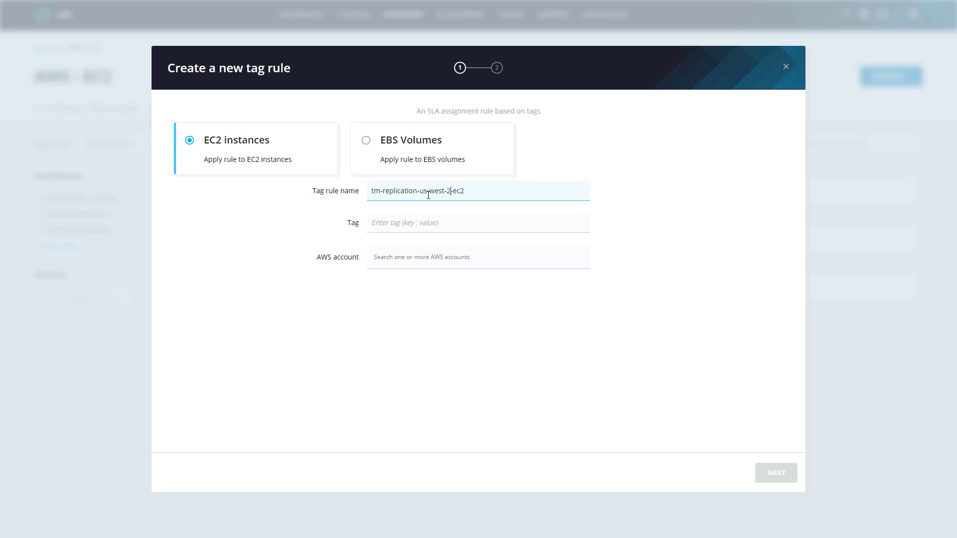
- Set the rule's tag to key replication with value us-west-2
click(404, 229)
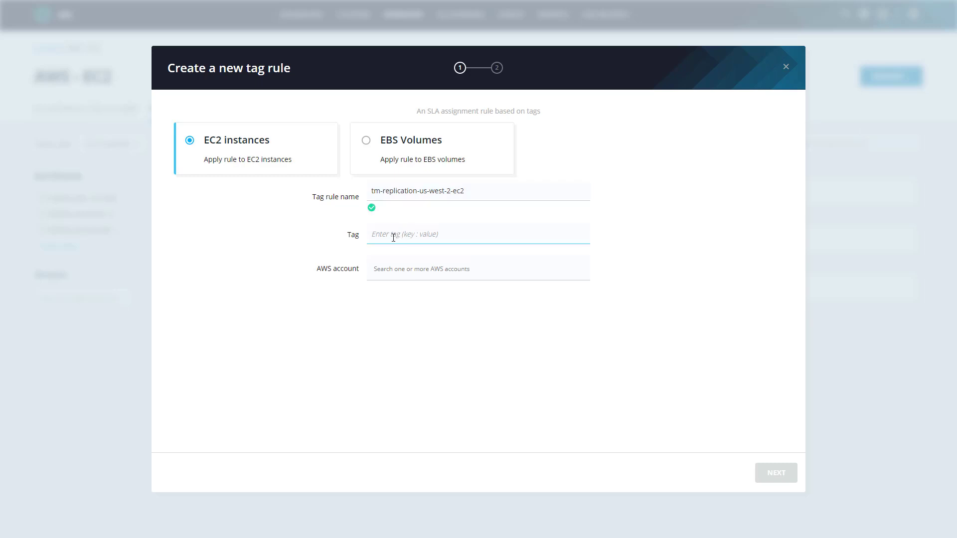
click(393, 238)
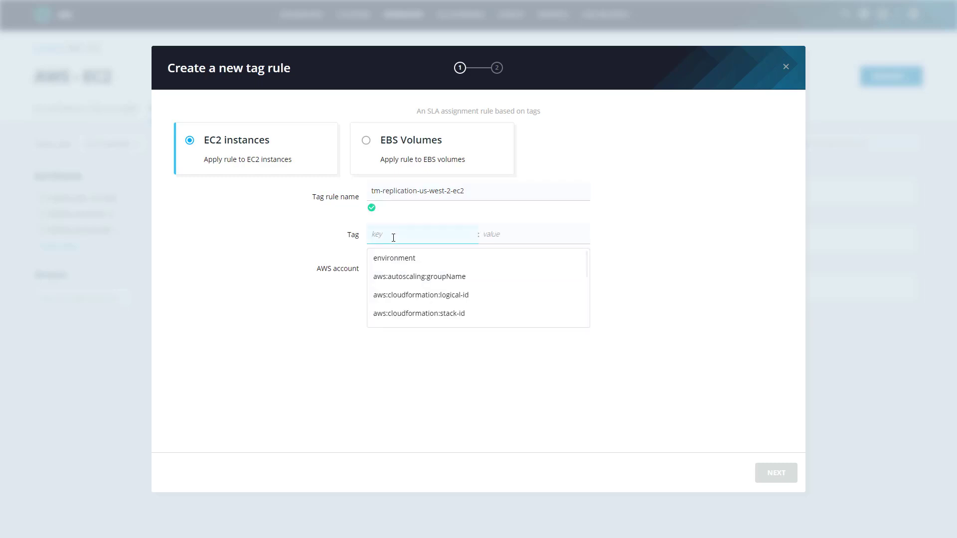
text(replication)
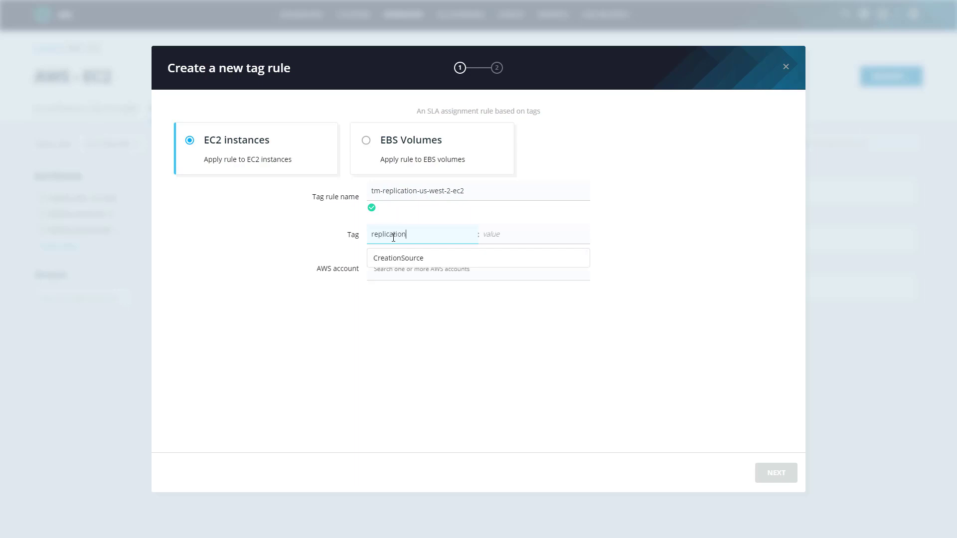
key(Tab)
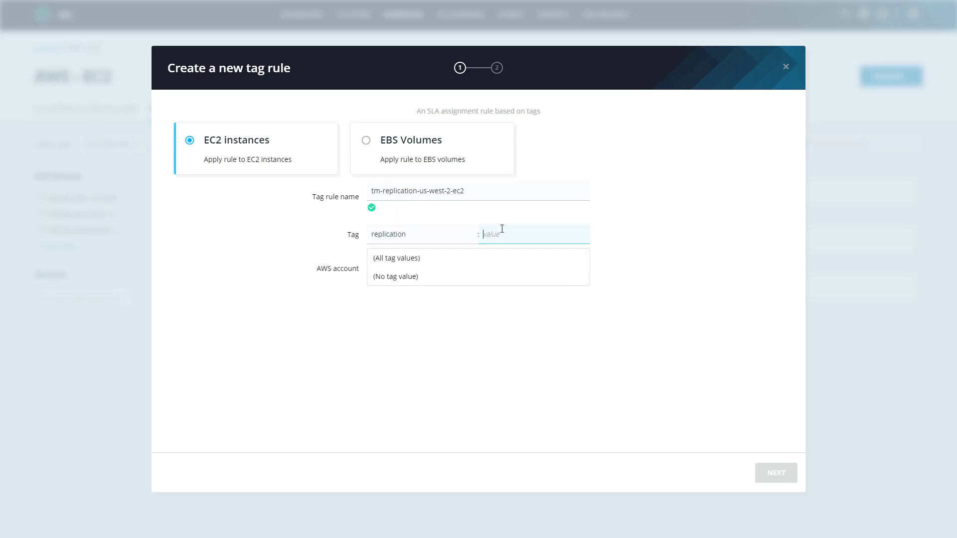
text(us-west-2)
- Apply the tag rule to the rubrik-tm AWS account and continue to the SLA Domain selection
click(393, 270)
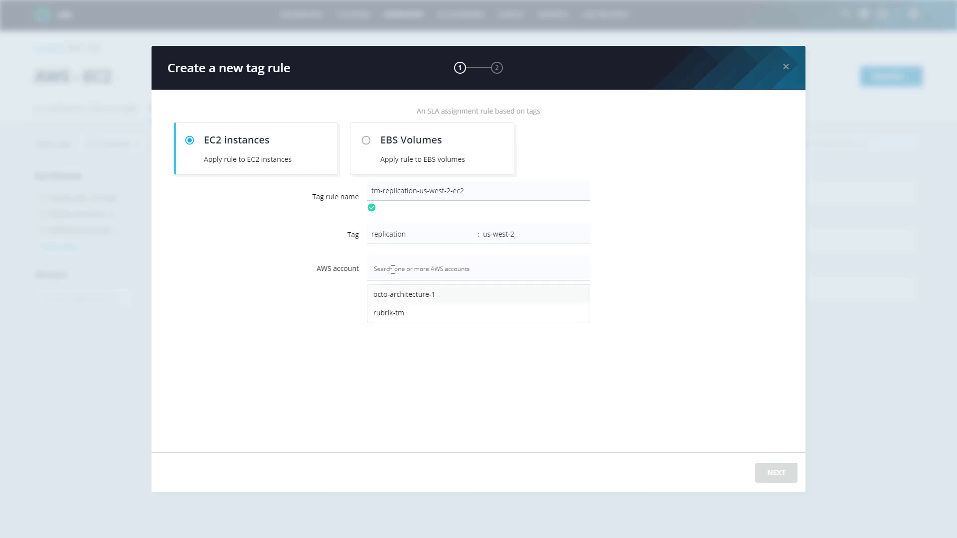
click(386, 318)
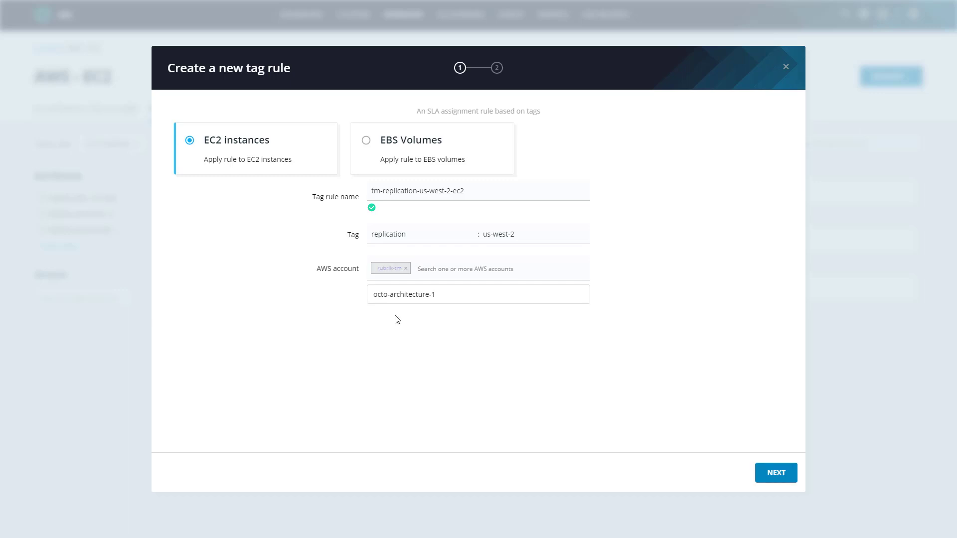
click(781, 474)
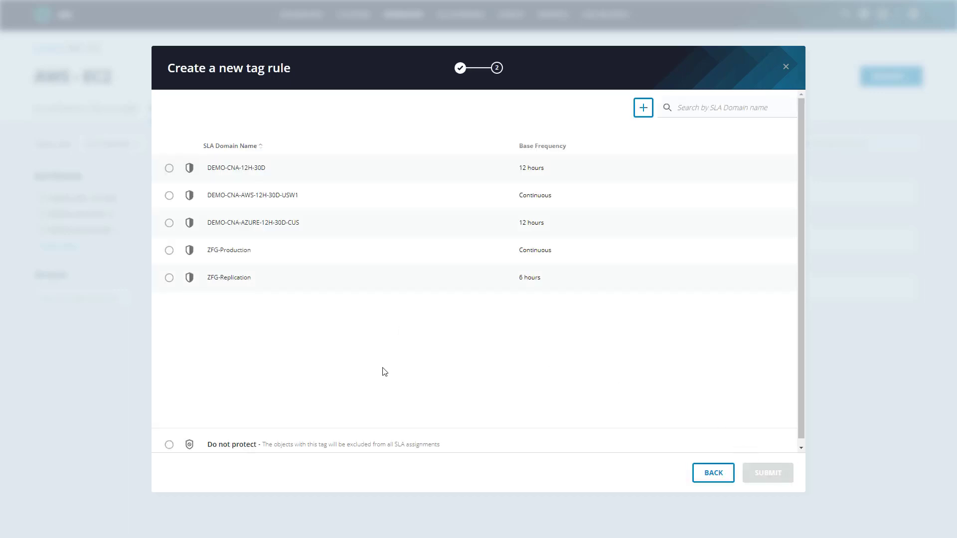
- Assign the ZFG-Replication SLA Domain to the tag rule and submit it
click(225, 280)
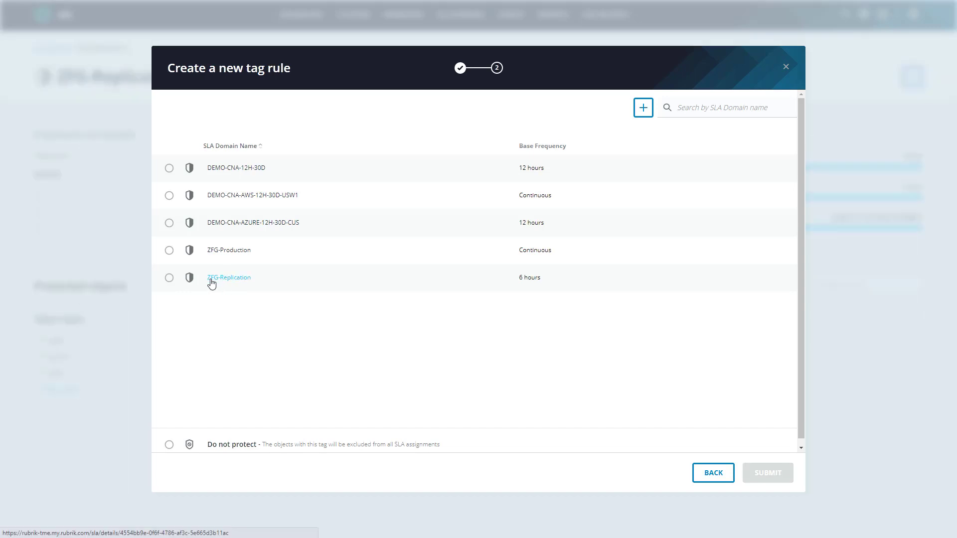
click(170, 279)
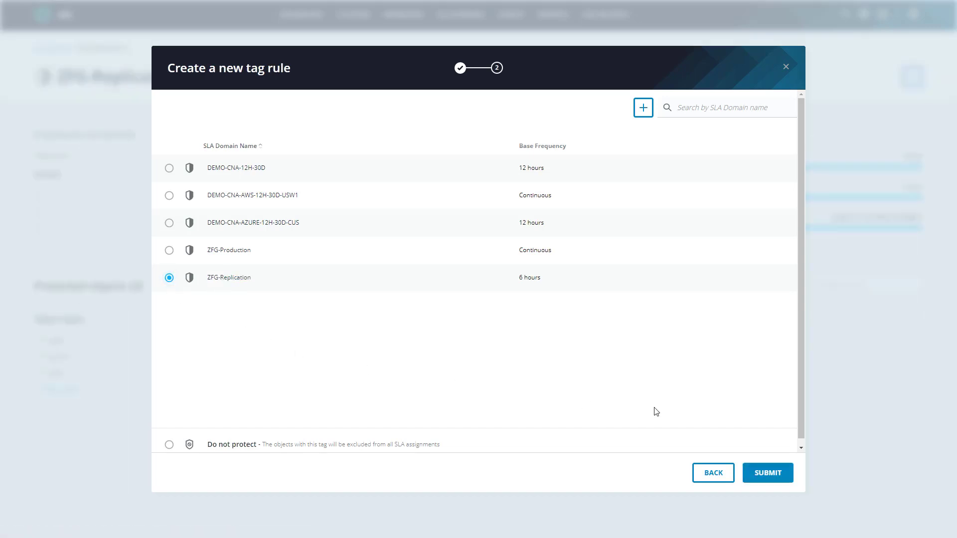
click(770, 476)
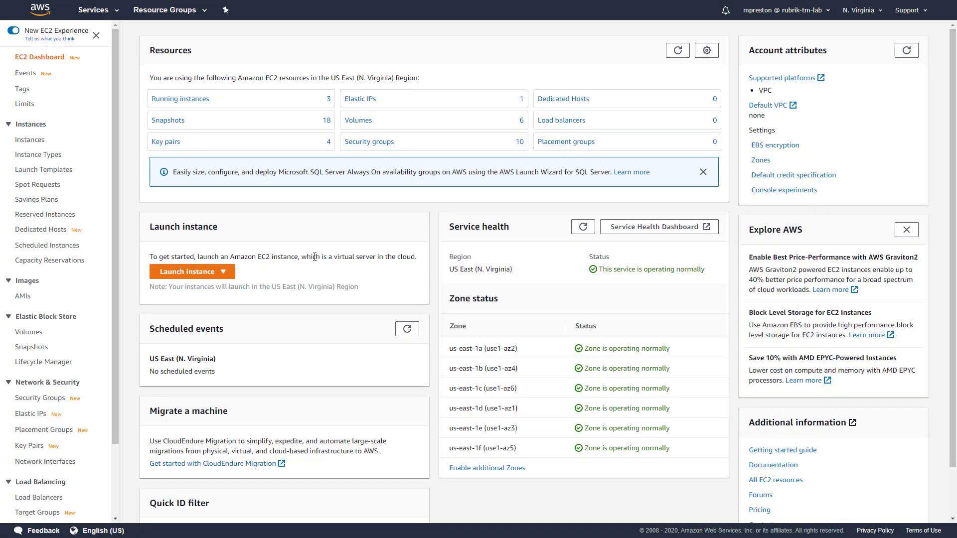
- Switch to the AWS EC2 console and review the running instances and the snapshots in N. Virginia
click(193, 99)
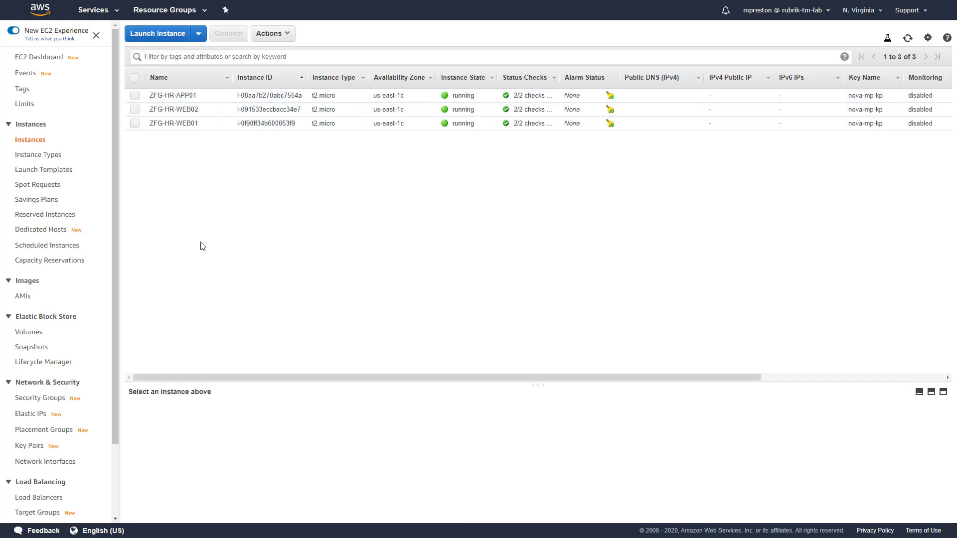
click(23, 348)
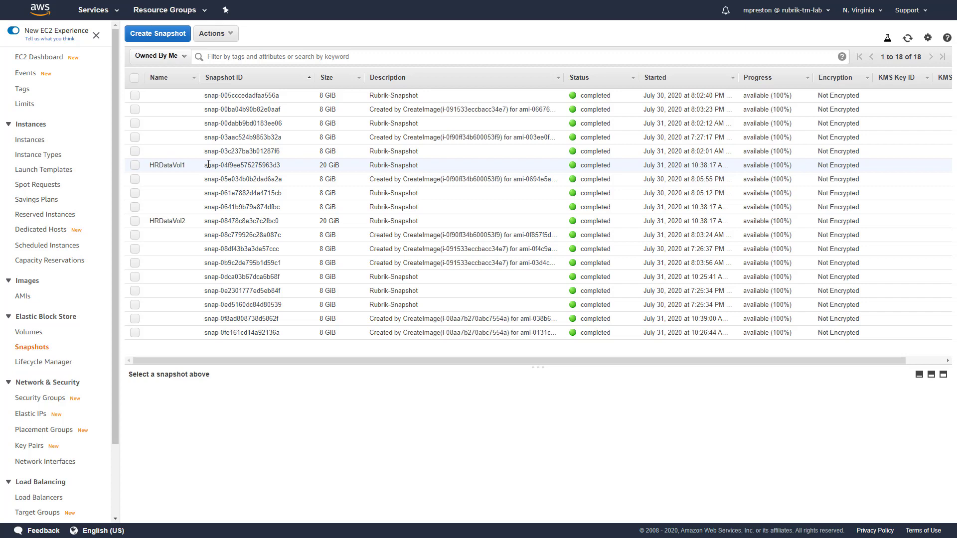
click(32, 141)
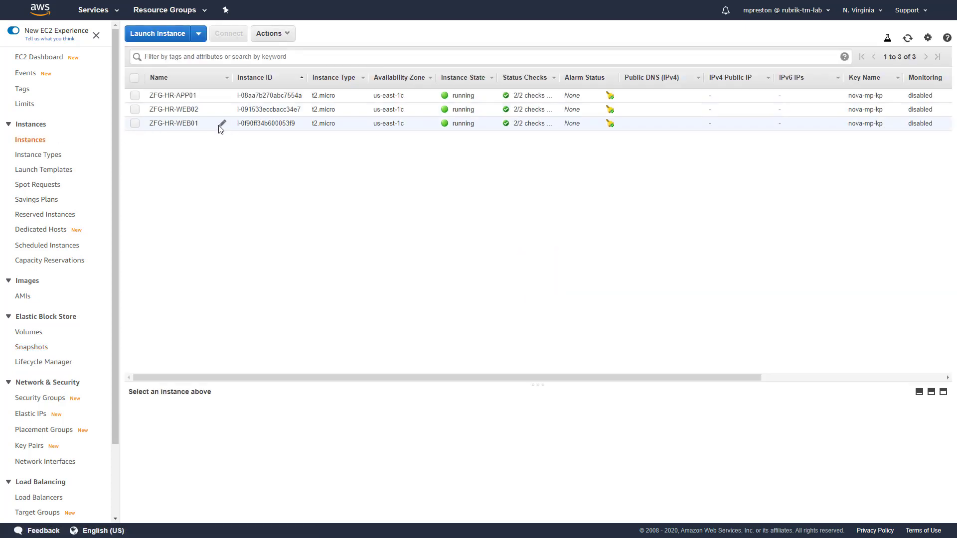
- Examine the tags of the ZFG-HR-WEB01 instance, especially its Environment tag
click(221, 124)
click(305, 416)
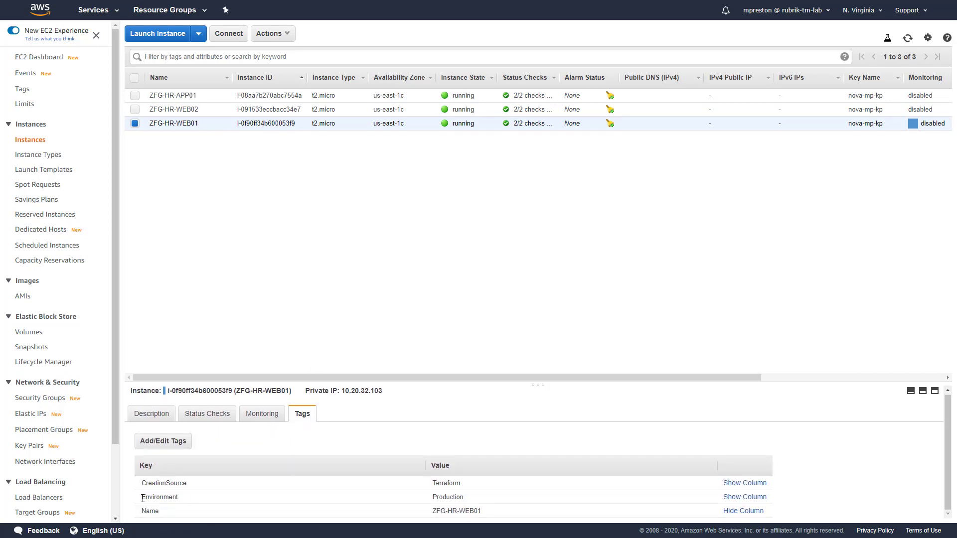
drag(140, 497, 189, 505)
drag(437, 496, 465, 494)
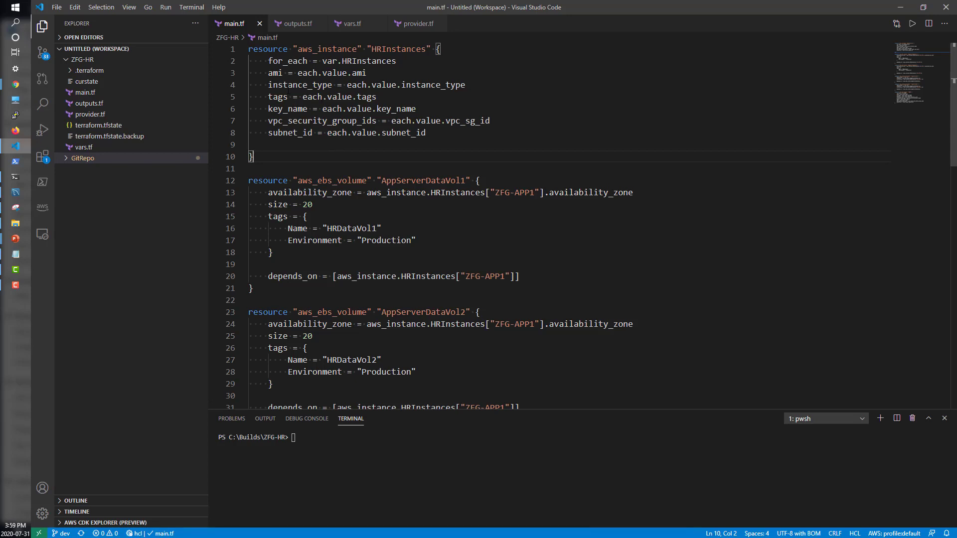
- Switch to Visual Studio Code and read through the instance, volume and database resources defined in main.tf
drag(249, 49, 362, 49)
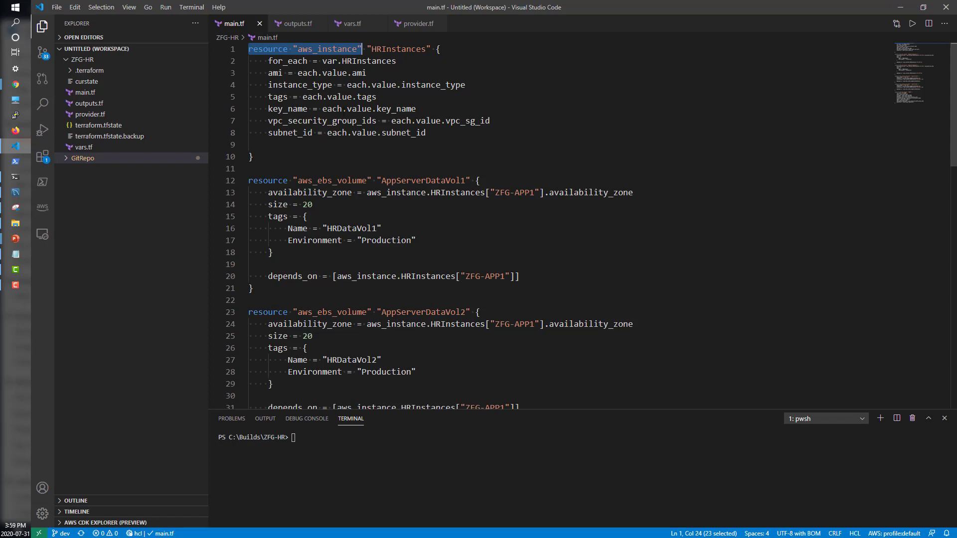
scroll(548, 224, down, 2)
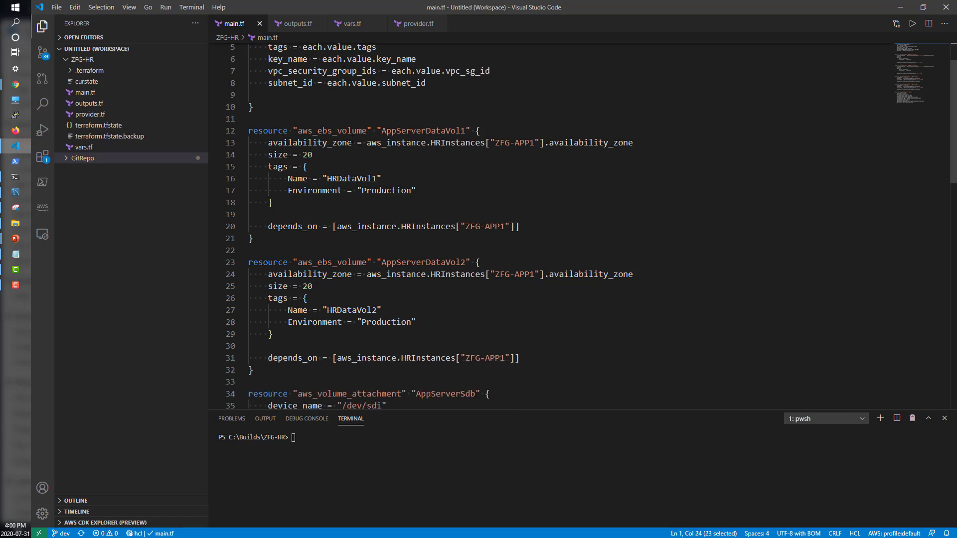
scroll(548, 225, down, 2)
scroll(341, 149, down, 9)
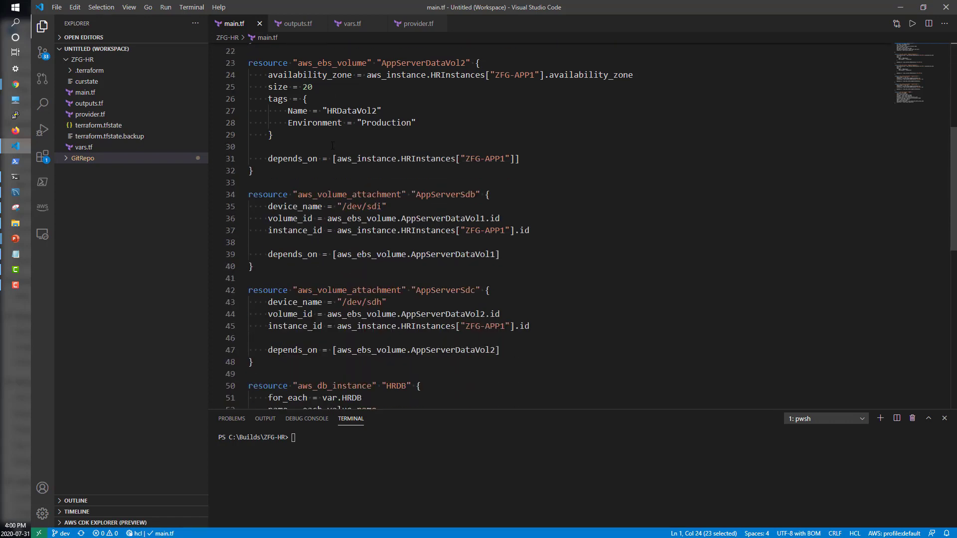
scroll(548, 224, down, 2)
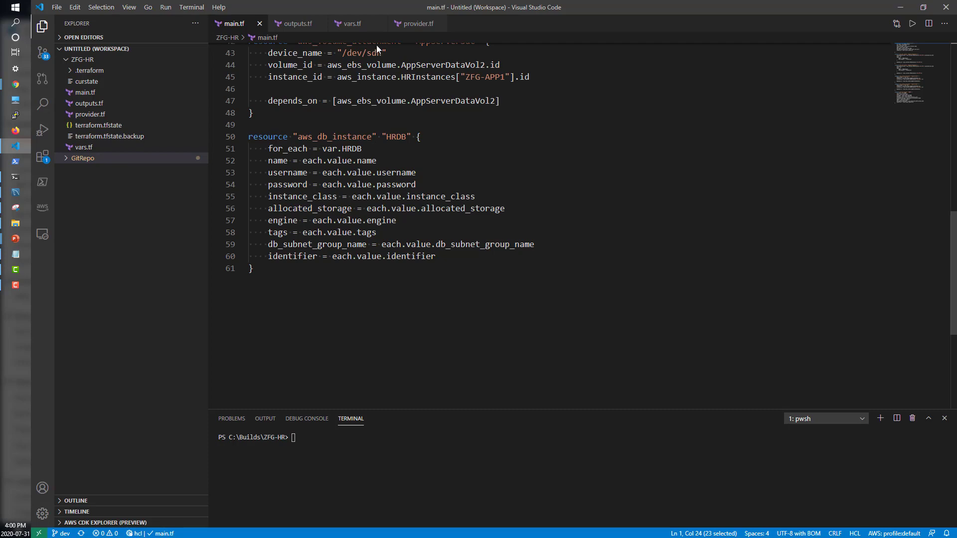
- In vars.tf, add the tag replication = "us-west-2" below Environment in the ZFG-HR1 instance's tags
click(352, 23)
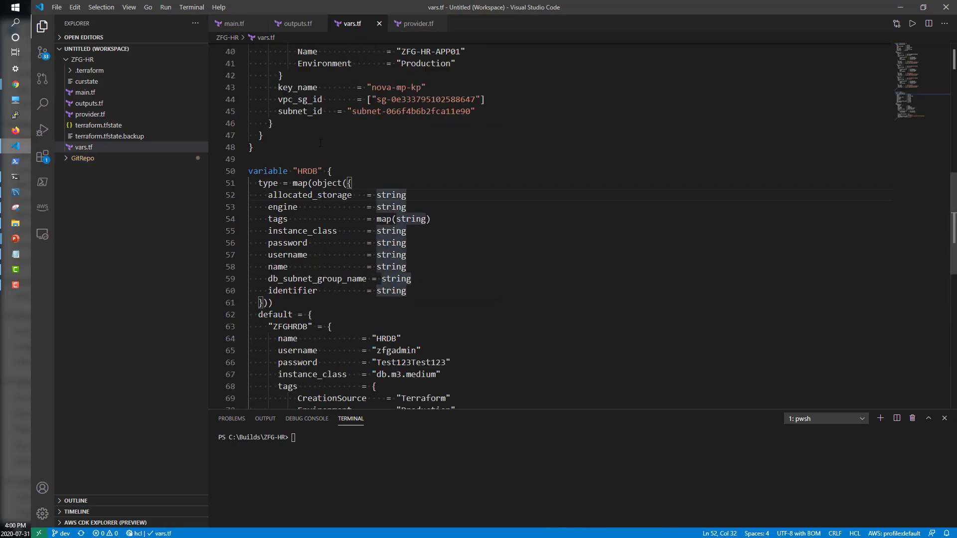
scroll(321, 143, up, 13)
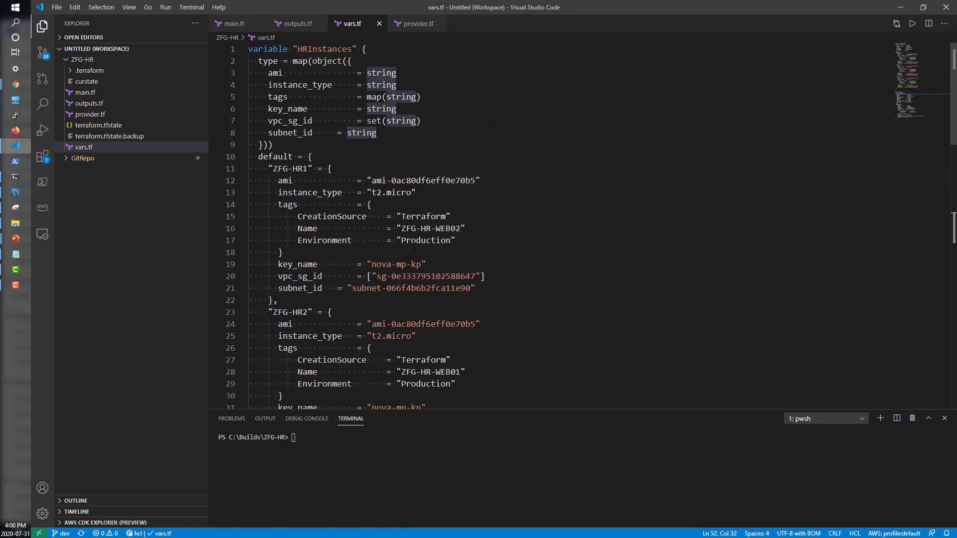
click(462, 240)
key(Return)
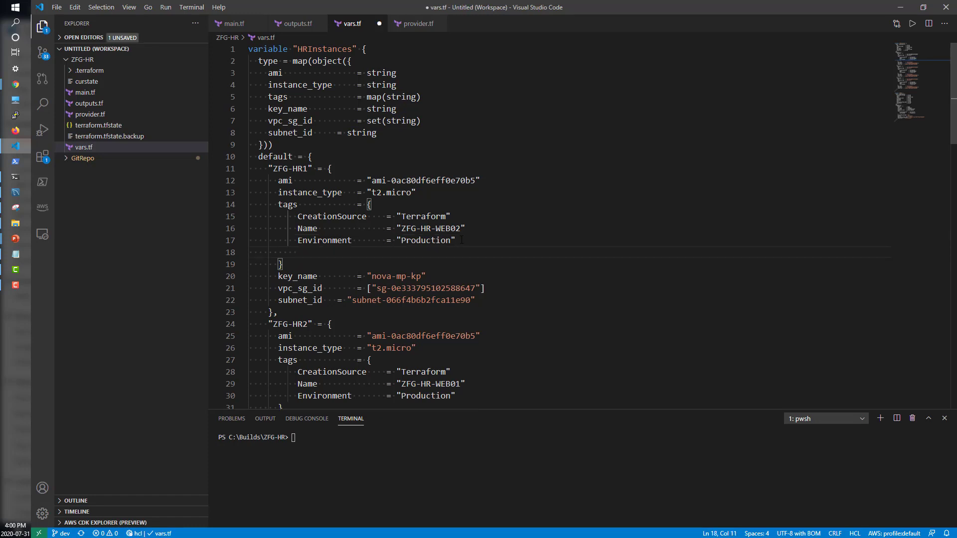
text(replication       = "us-west-2)
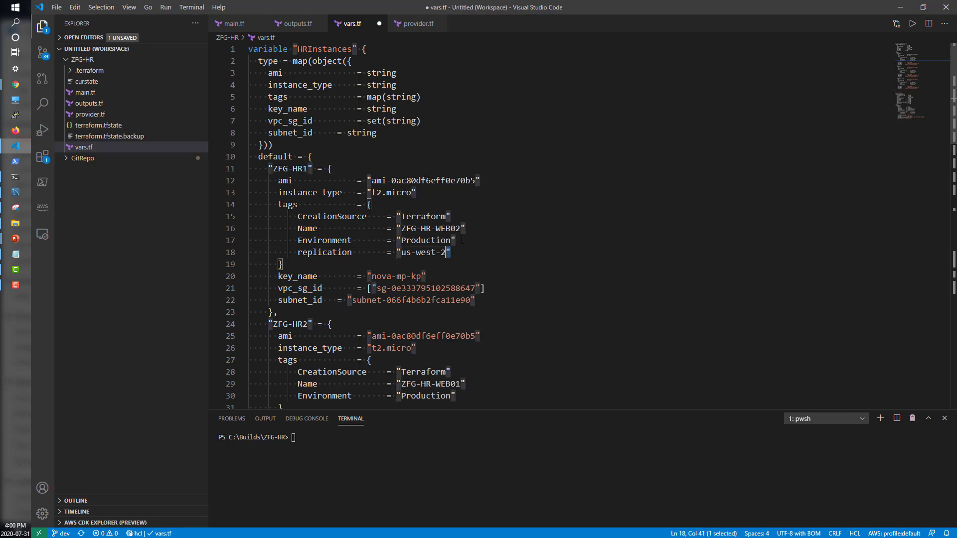
- Copy the replication tag line from ZFG-HR1 into the ZFG-HR2 instance's tags, below Environment
key(shift+Left)
key(shift+Left)
key(shift+Left)
key(shift+Left)
key(shift+Left)
key(shift+Left)
key(shift+Left)
key(shift+Left)
key(shift+Left)
key(shift+Left)
key(shift+Left)
key(shift+Left)
key(shift+Left)
key(shift+Left)
key(shift+Left)
key(shift+Left)
key(shift+Left)
key(shift+Left)
key(shift+Left)
key(shift+Left)
key(shift+Left)
key(shift+Left)
key(ctrl+c)
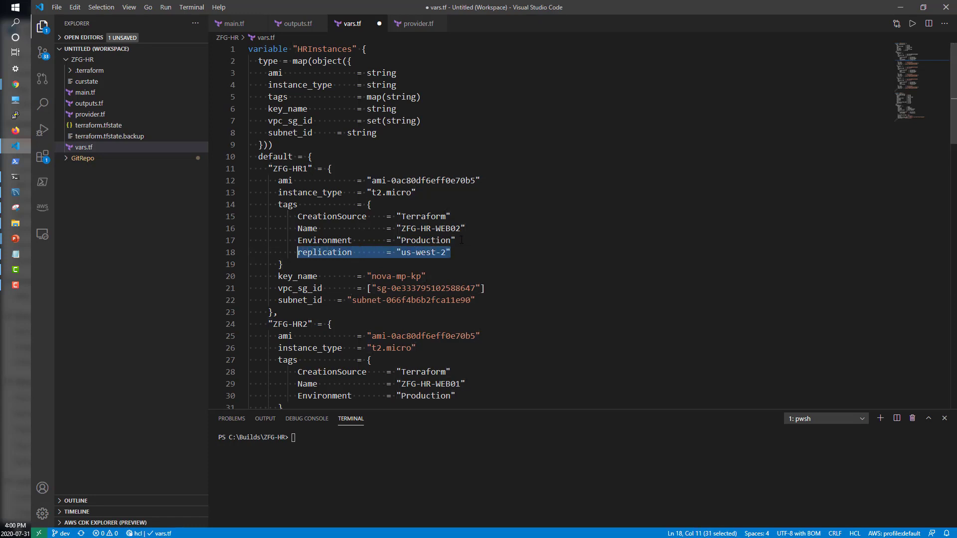
scroll(400, 305, down, 1)
scroll(401, 305, down, 2)
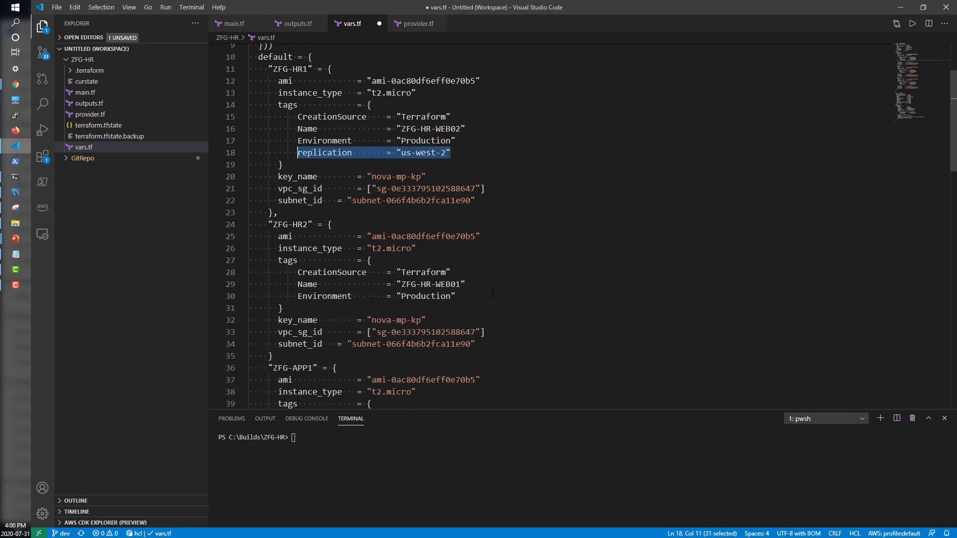
click(485, 294)
key(Return)
key(ctrl+v)
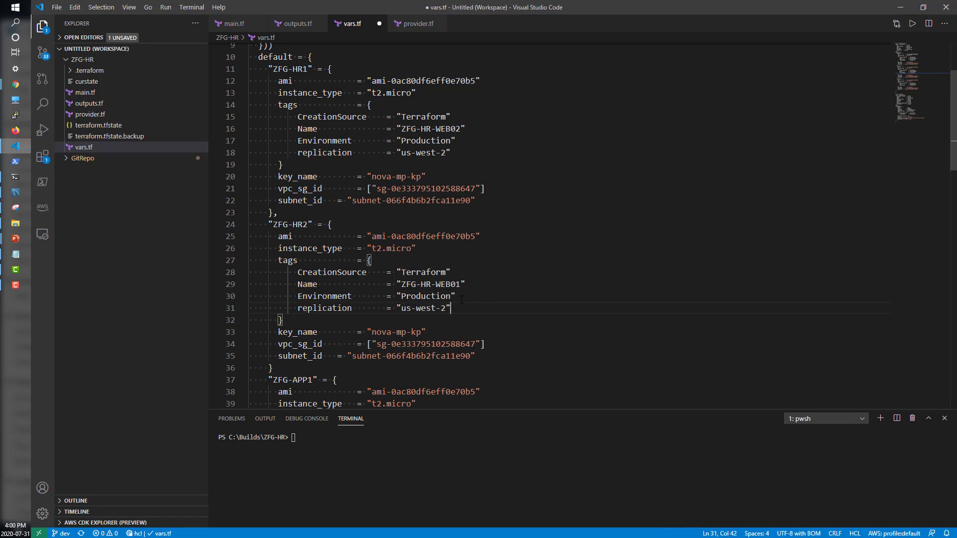
- Paste the replication tag line below Environment in the ZFG-APP1 instance's tags
scroll(359, 313, down, 5)
scroll(361, 308, down, 2)
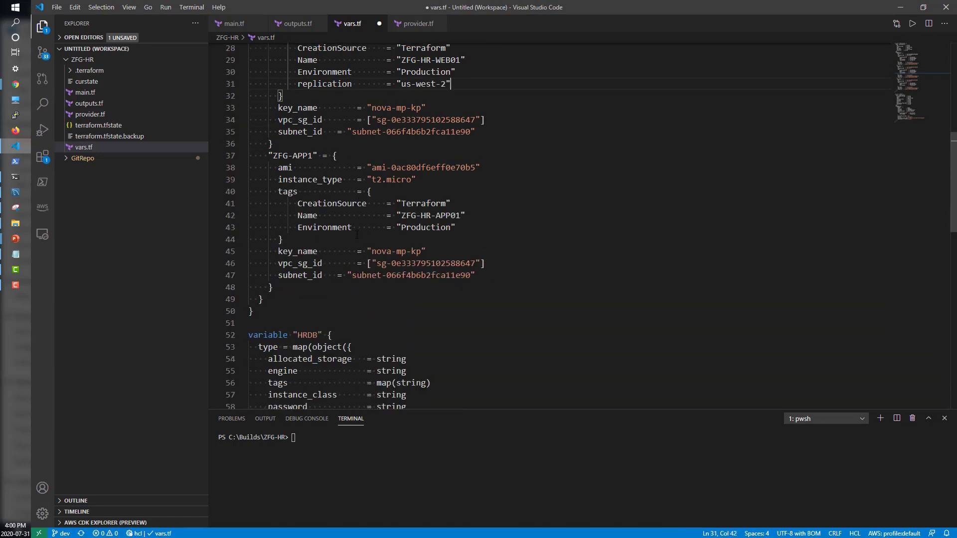
click(463, 228)
key(Return)
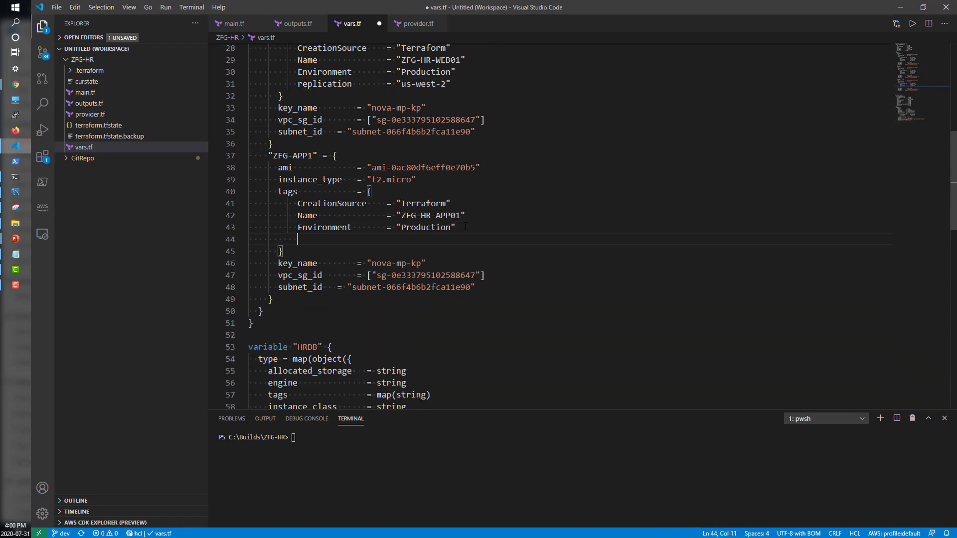
key(ctrl+v)
- Paste the replication tag line below Environment in the ZFGHRDB database's tags and save vars.tf
scroll(344, 215, down, 4)
scroll(344, 215, down, 5)
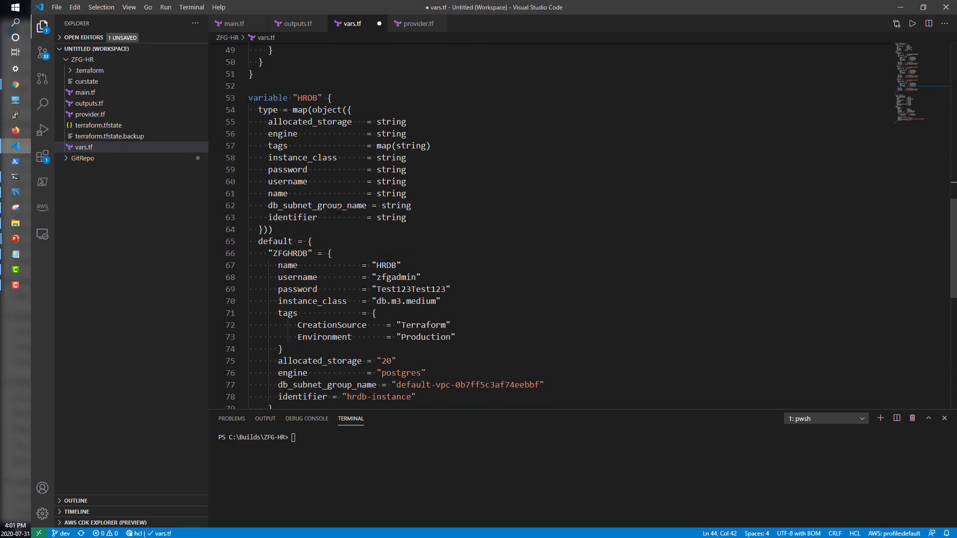
click(472, 284)
key(Return)
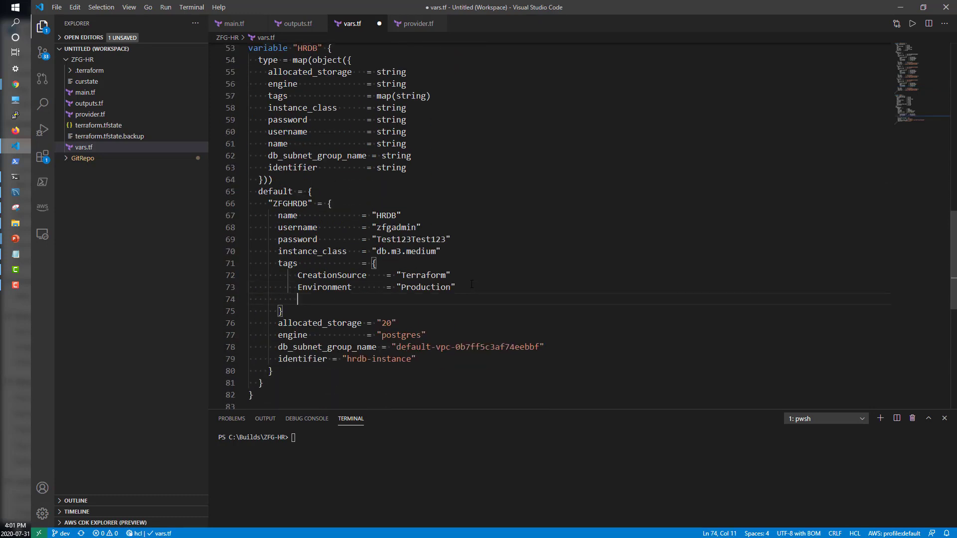
key(ctrl+v)
key(ctrl+s)
- Return to main.tf and run terraform plan in the ZFG-HR terminal session
key(ctrl+Tab)
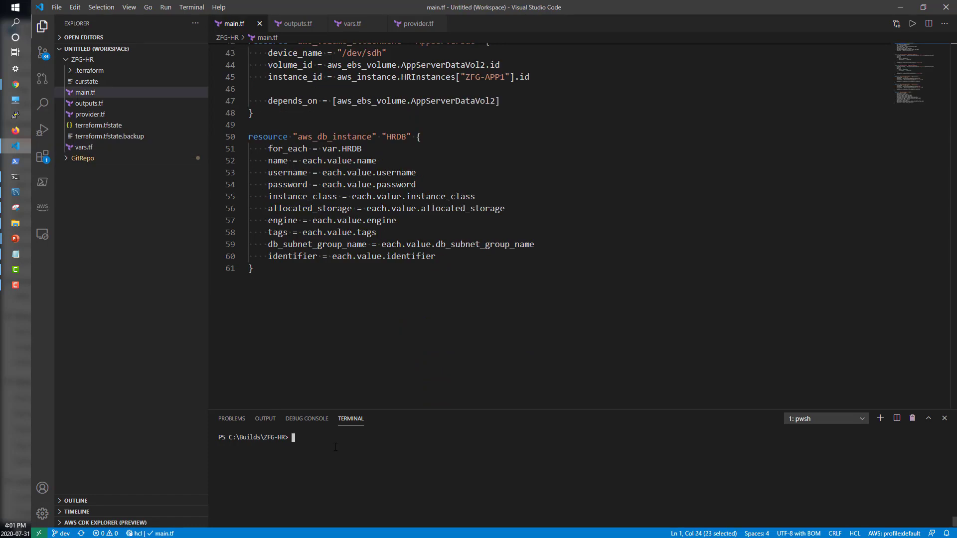
text(terraform plan)
key(Return)
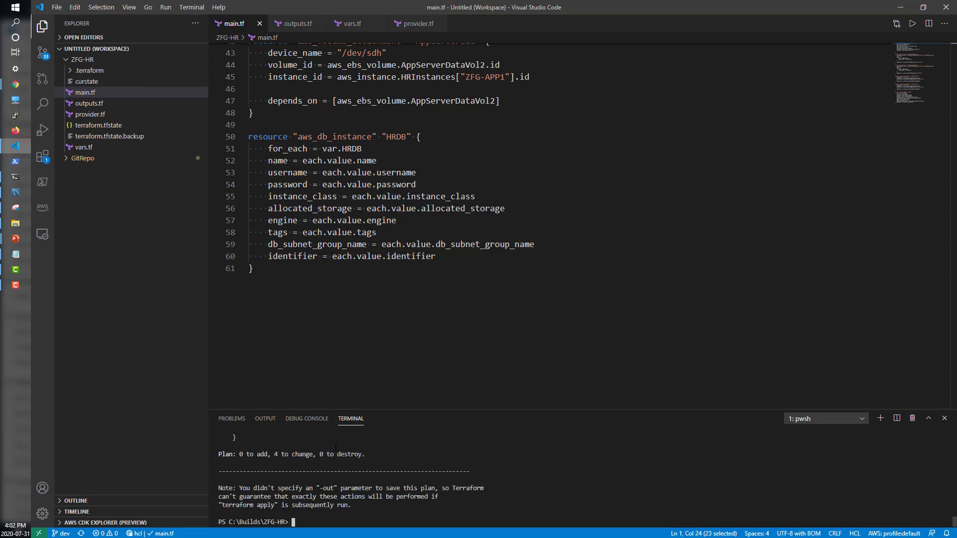
- Examine the plan's change summary and the replication tag additions for the planned instances
drag(272, 454, 316, 454)
scroll(303, 492, up, 10)
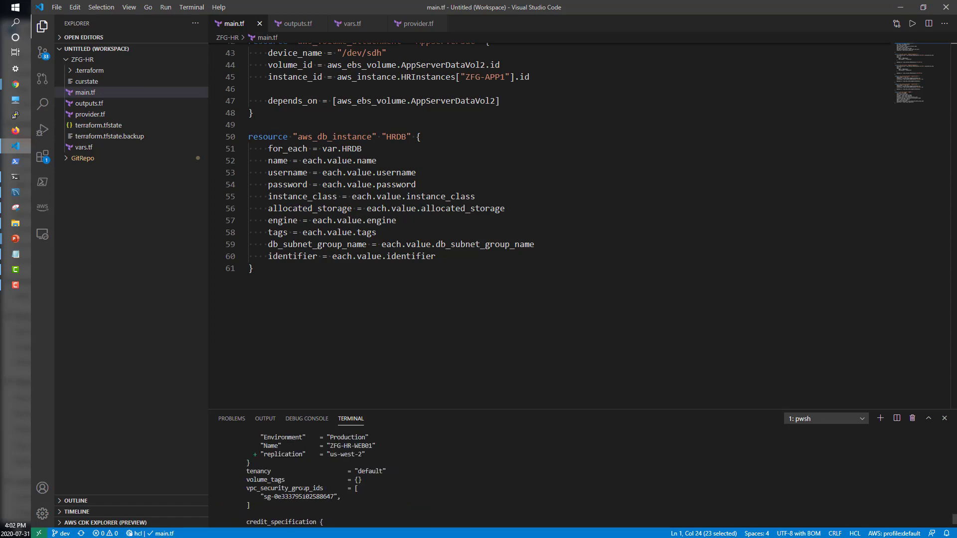
drag(256, 504, 373, 505)
scroll(374, 505, down, 15)
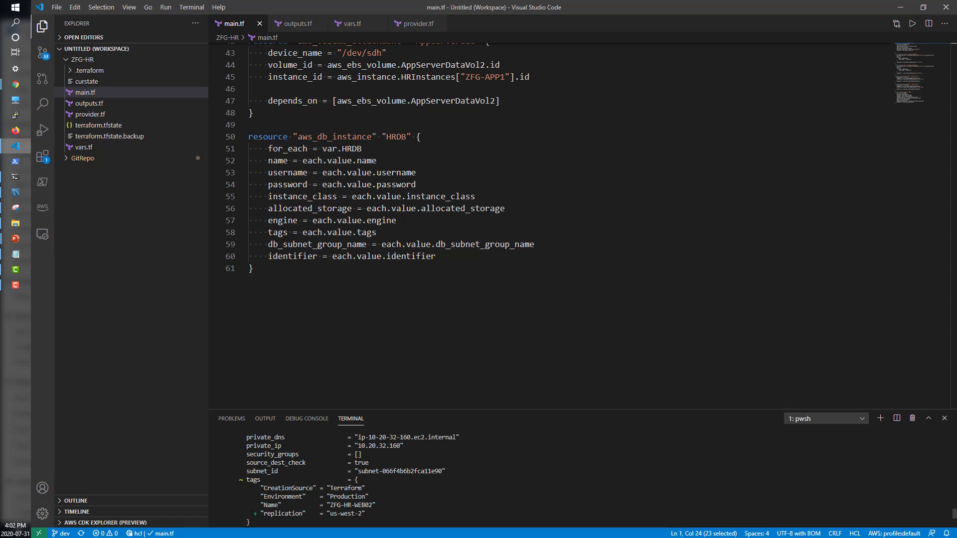
drag(254, 513, 371, 513)
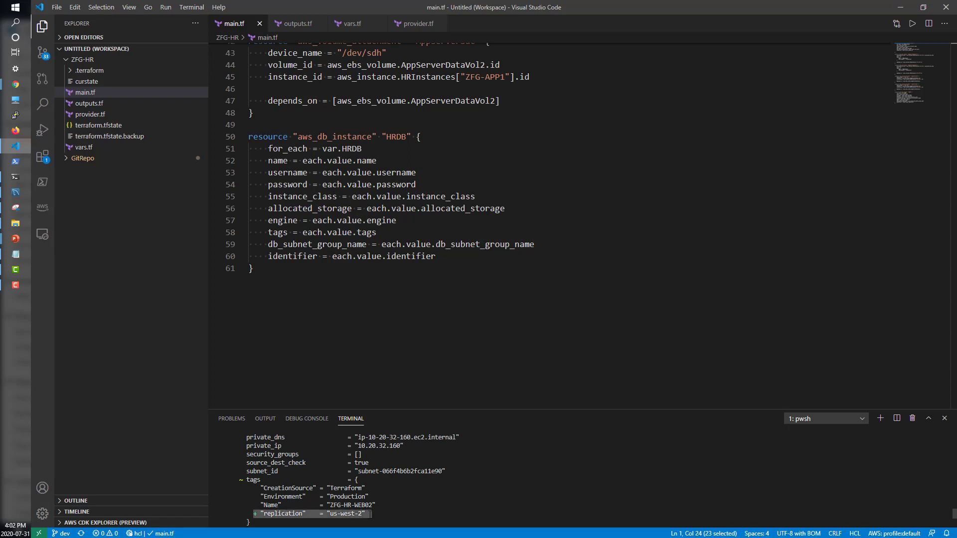
- Run terraform apply in the ZFG-HR terminal session
scroll(372, 514, down, 15)
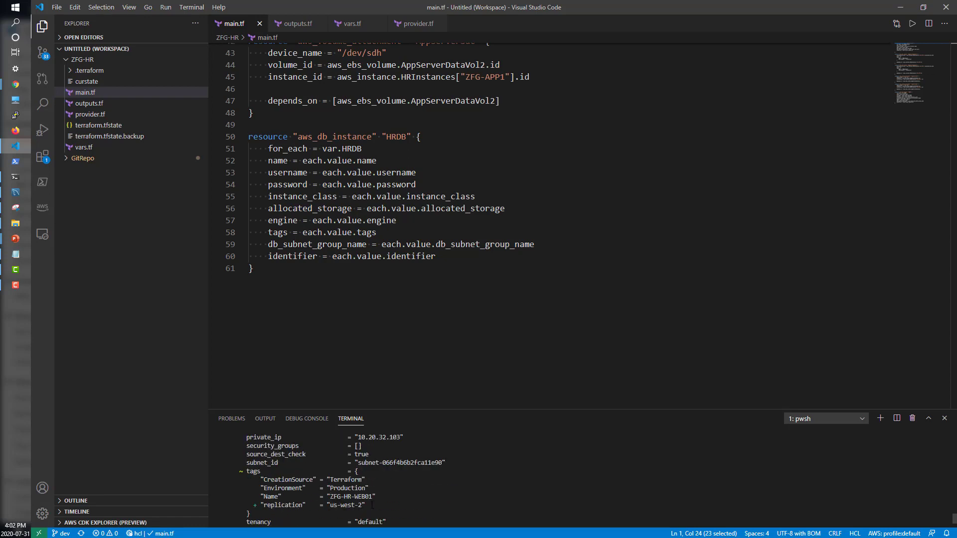
scroll(372, 506, down, 10)
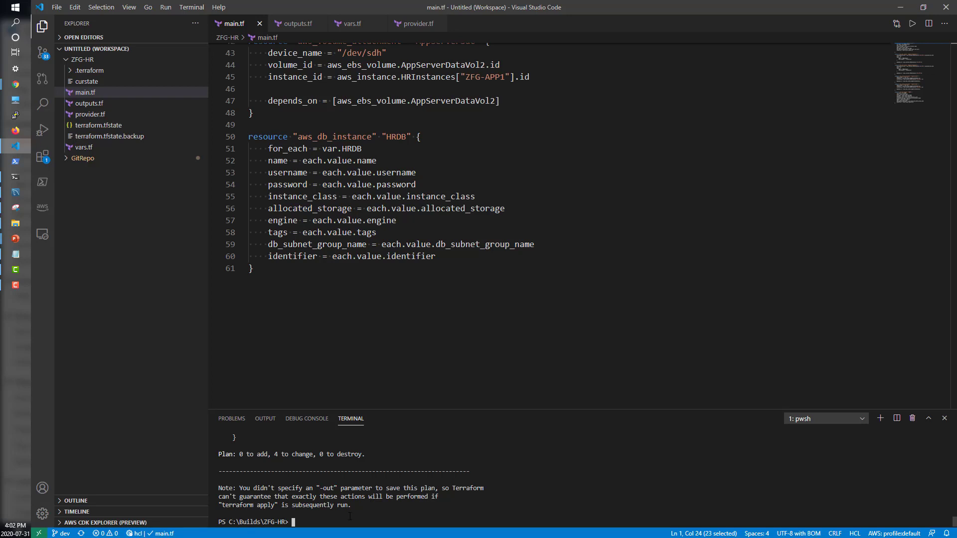
text(terraform apply)
key(Return)
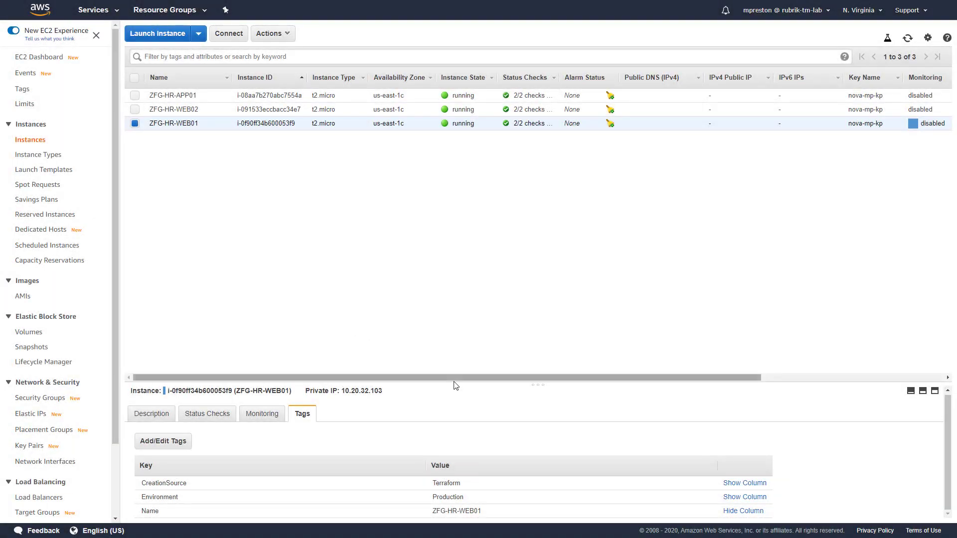
- Switch to the AWS EC2 console, refresh the instance list and check ZFG-HR-WEB01's tags for the replication tag
drag(455, 384, 458, 318)
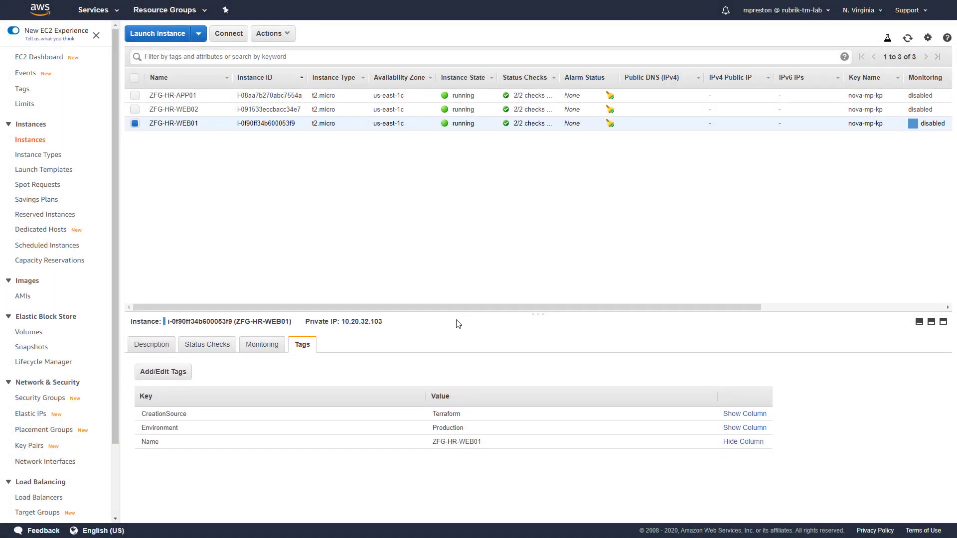
click(908, 38)
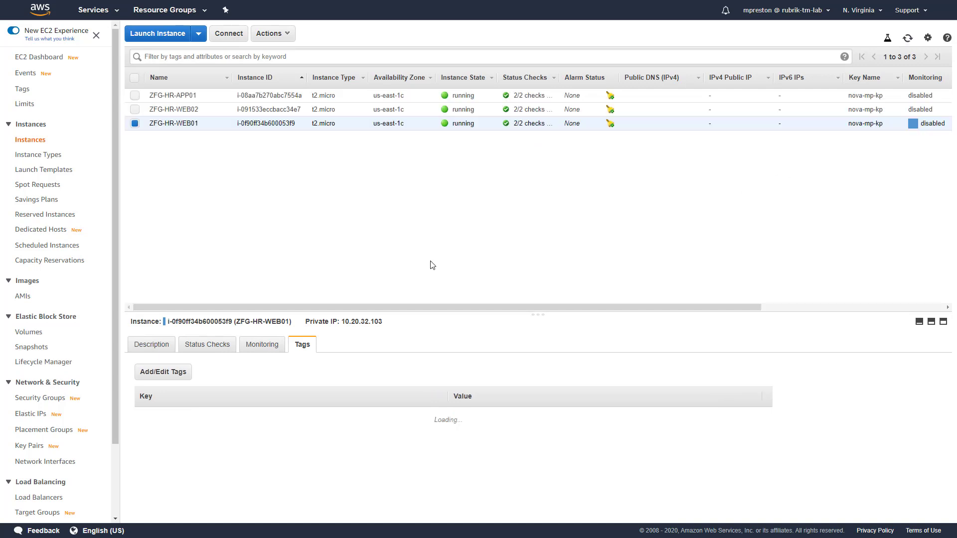
drag(143, 456, 467, 457)
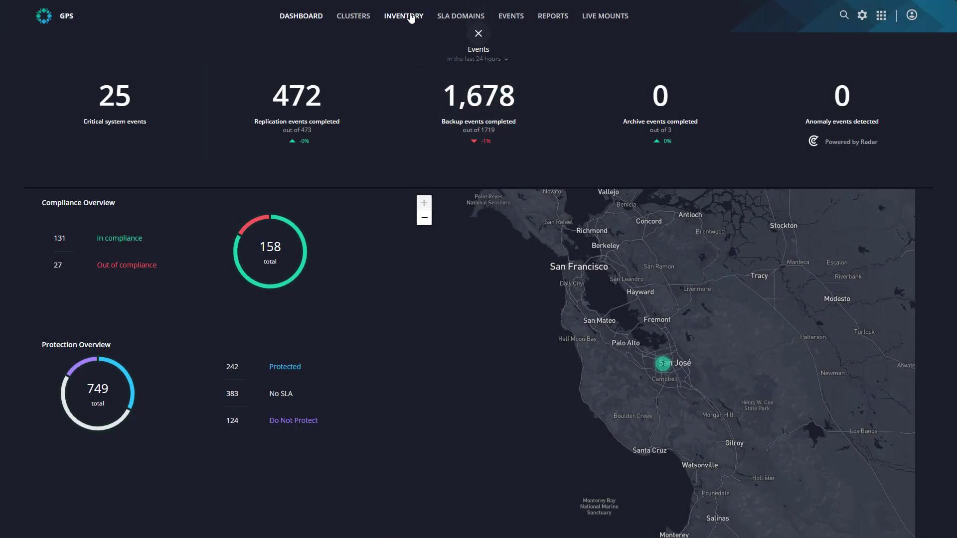
- Search Rubrik's AWS - EC2 inventory for HR and inspect the replicated snapshots of ZFG-HR-APP01
click(409, 16)
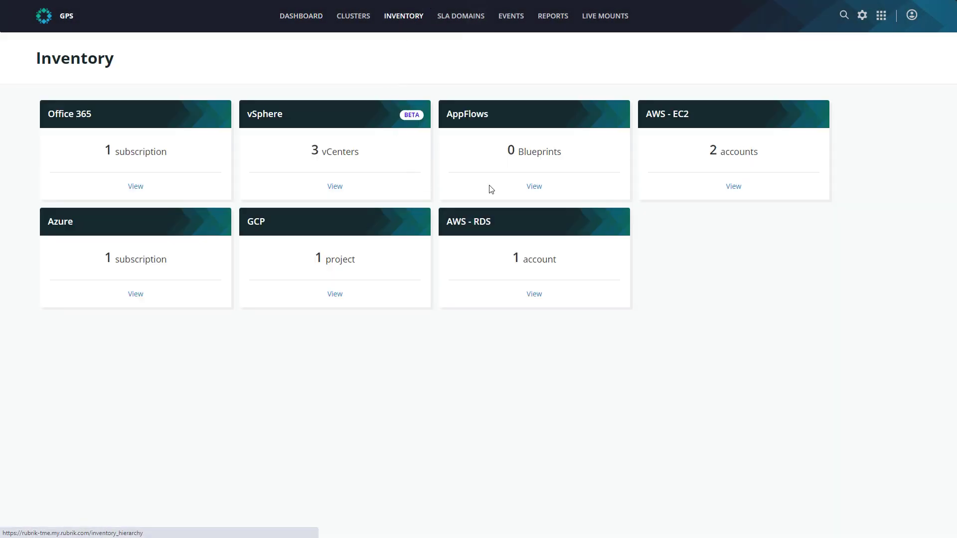
click(737, 188)
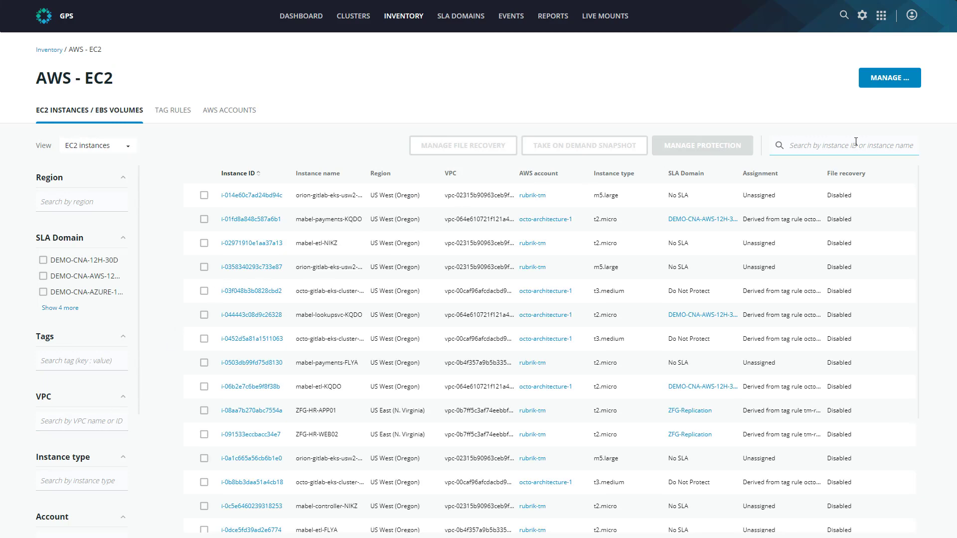
click(838, 143)
text(HR)
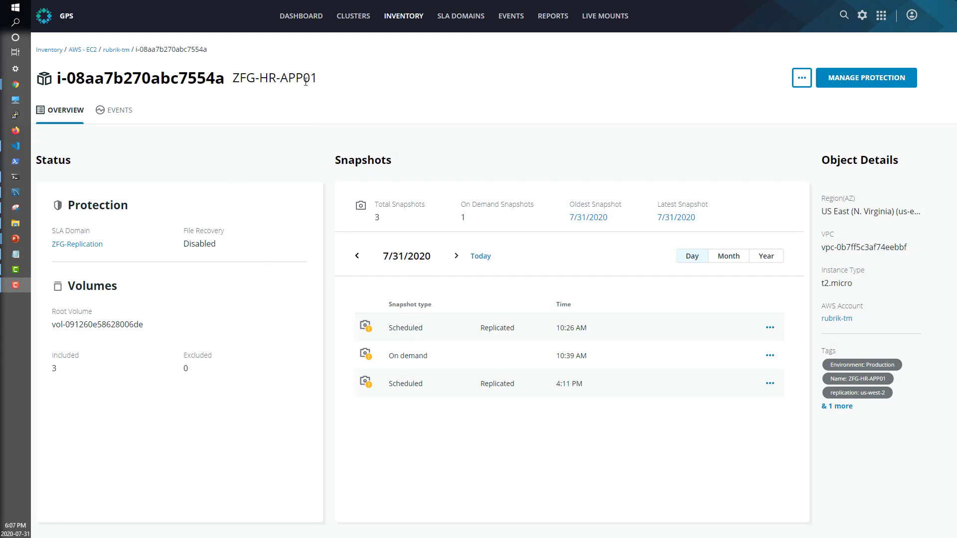
drag(235, 80, 316, 82)
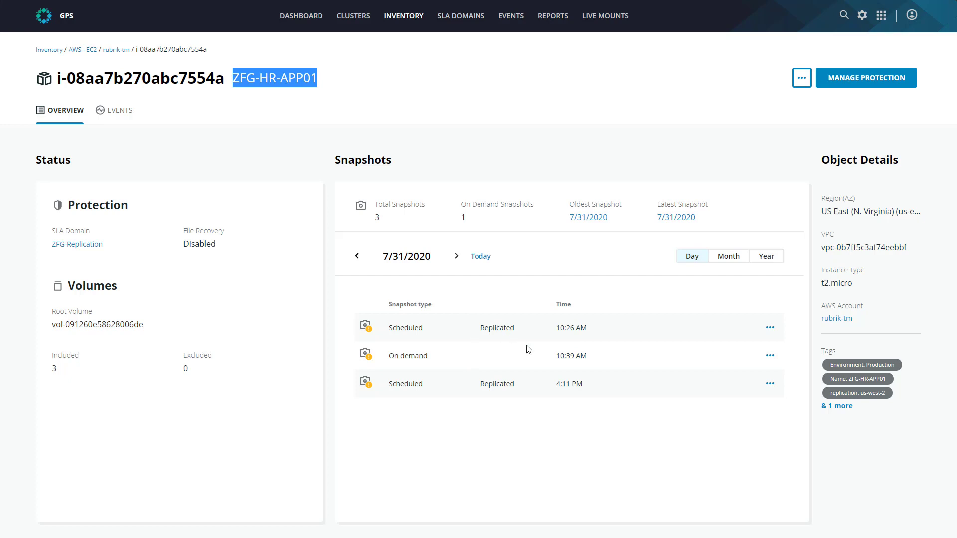
drag(479, 383, 521, 384)
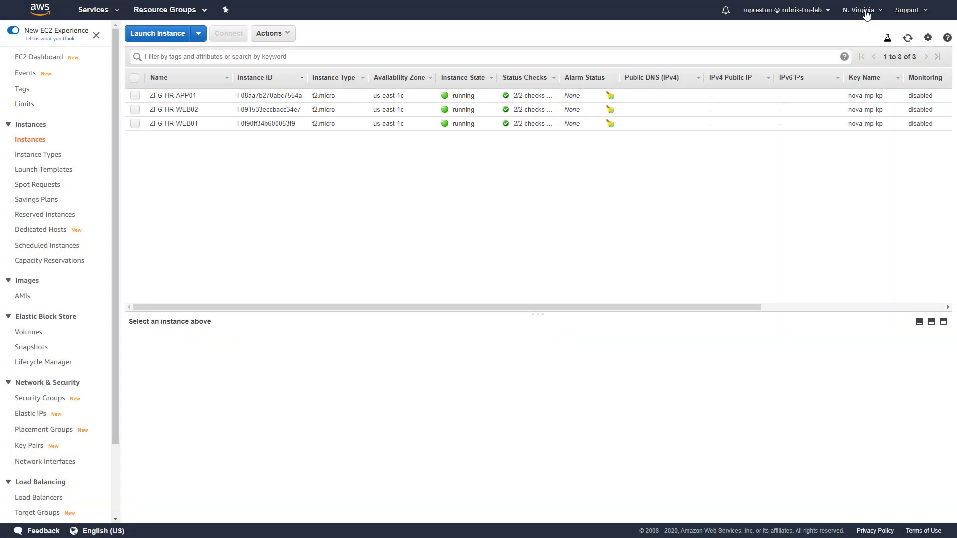
- Switch the AWS EC2 console to US West (Oregon) and inspect the HRDataVol1 snapshot's details
click(862, 11)
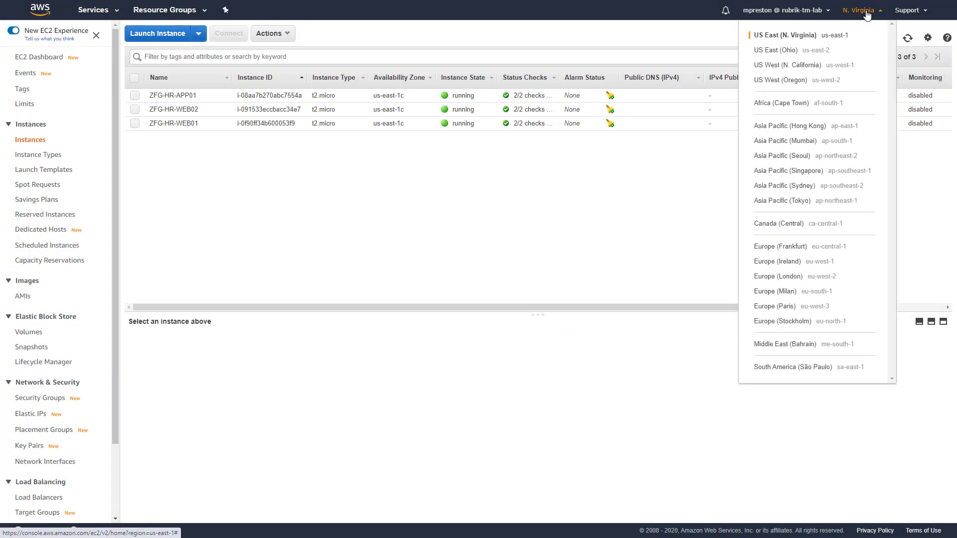
click(772, 84)
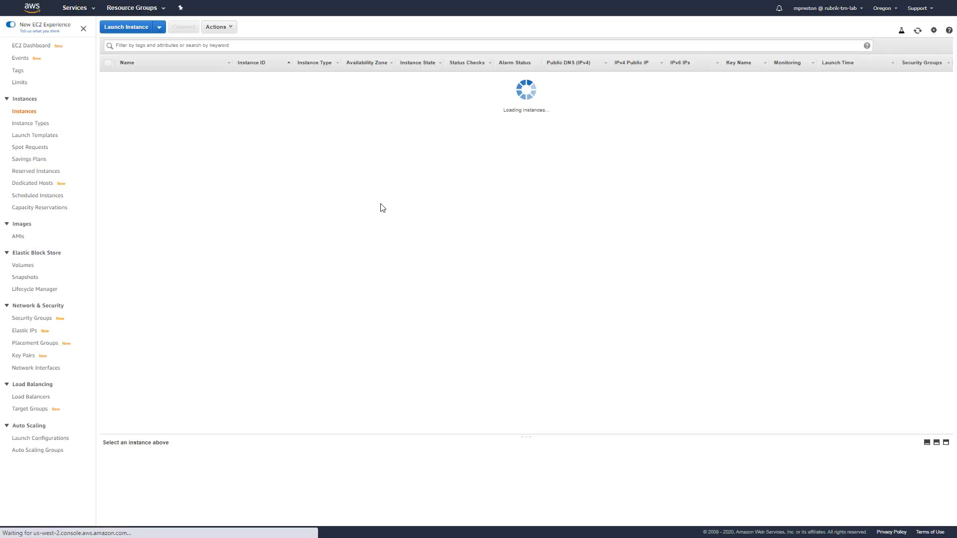
click(20, 278)
click(301, 91)
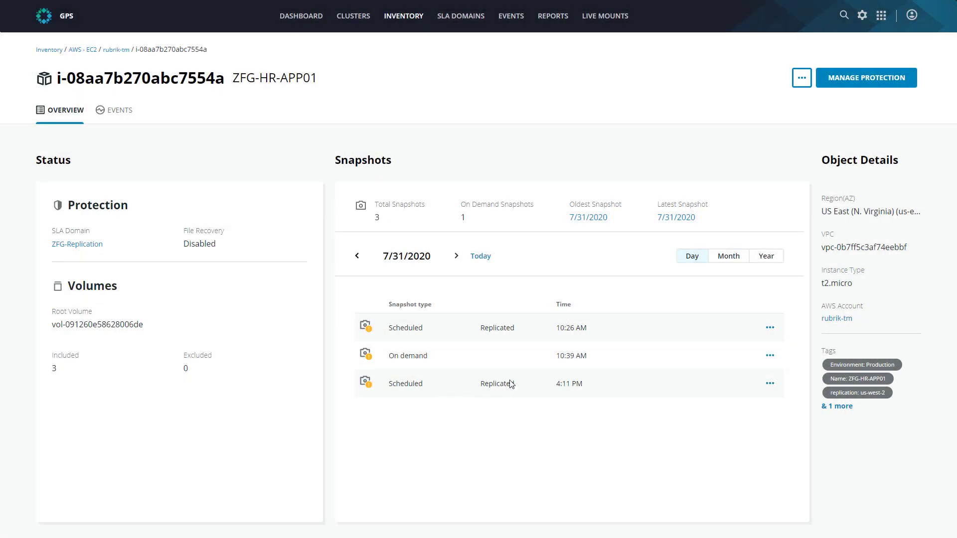
- In Rubrik, begin exporting ZFG-HR-APP01's 4:11 PM snapshot from the replicated copy, naming the instance ZFG-HR-APP01-EXPORT
click(770, 386)
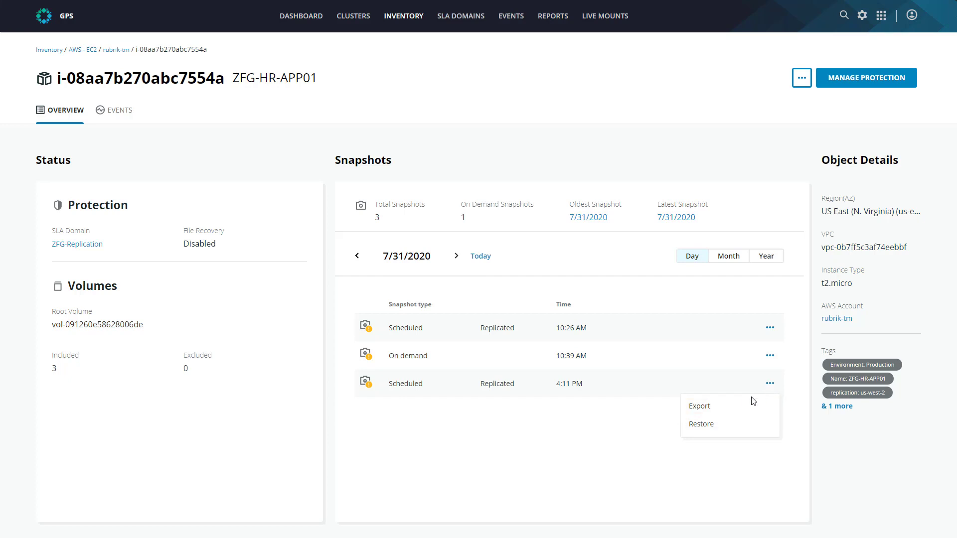
click(730, 412)
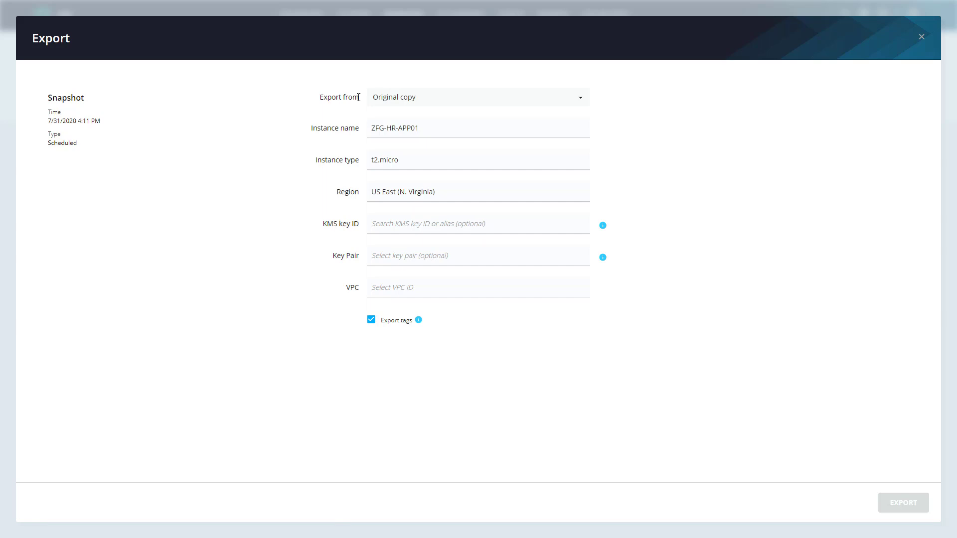
click(508, 98)
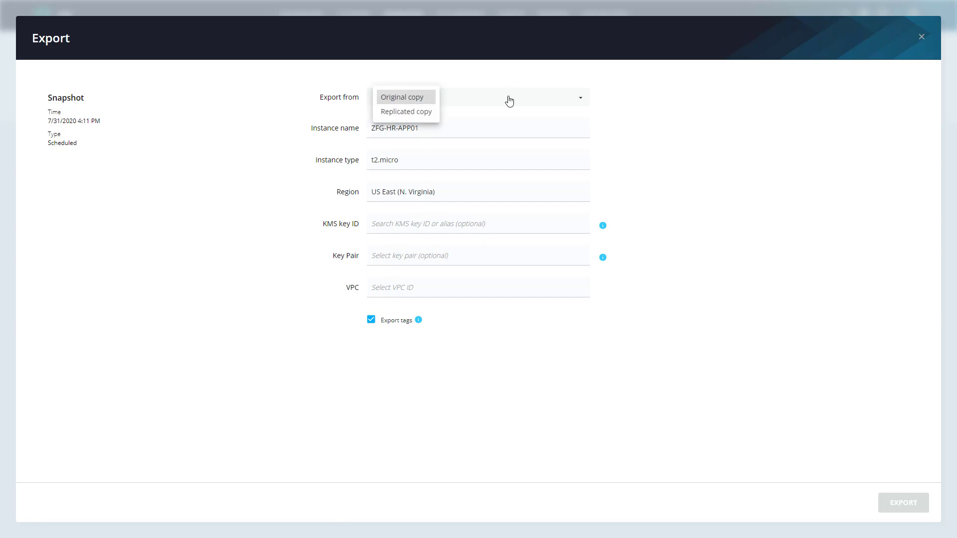
click(417, 112)
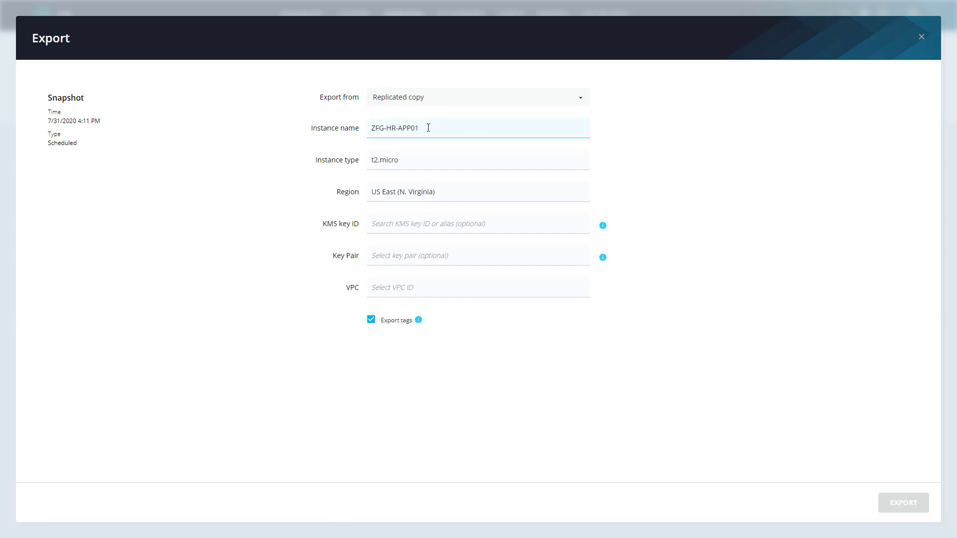
text(EXPORT)
- Set the export region to US West (Oregon)
click(444, 165)
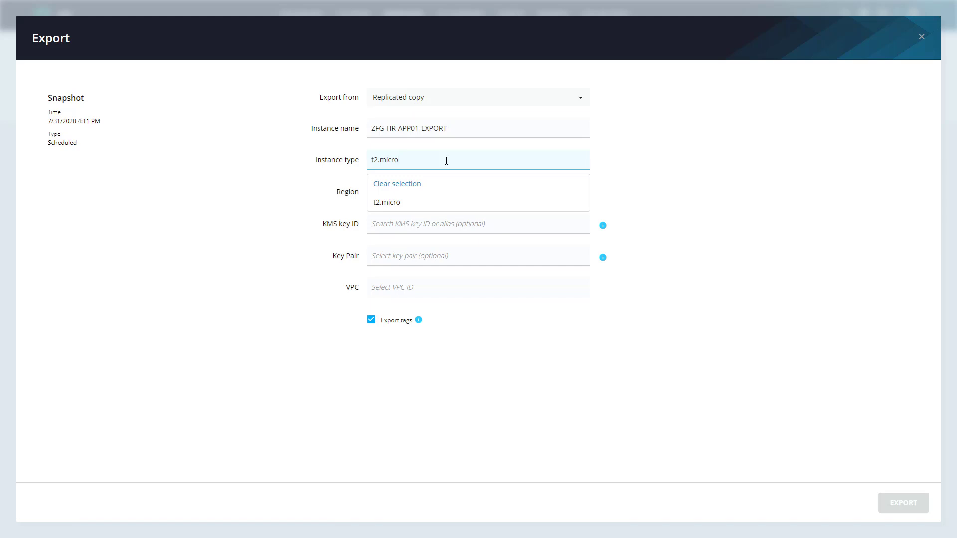
click(344, 188)
click(415, 193)
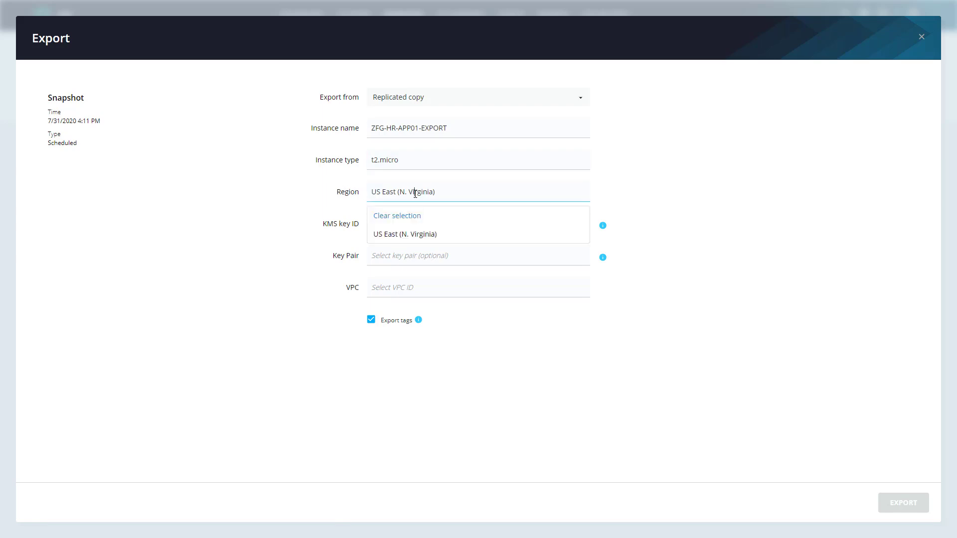
click(399, 216)
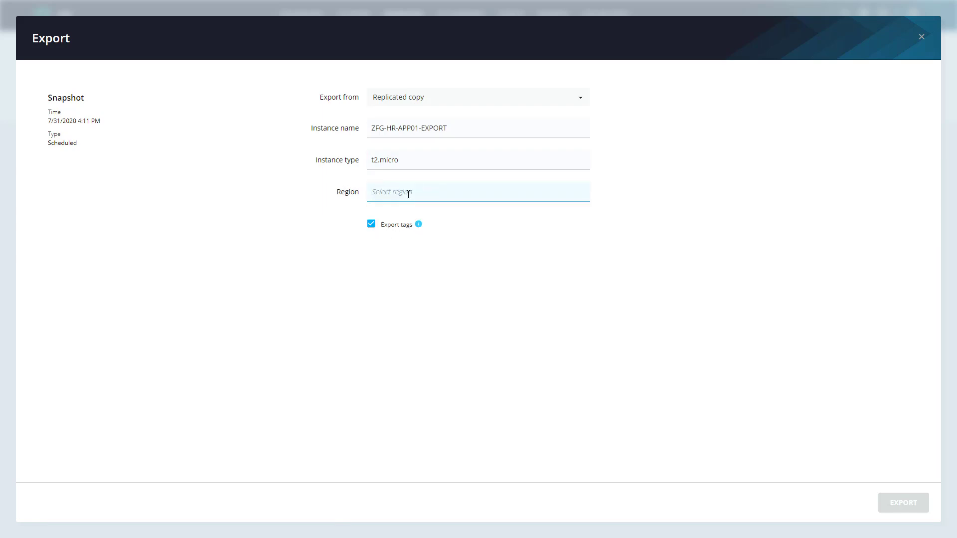
click(408, 194)
text(us-west)
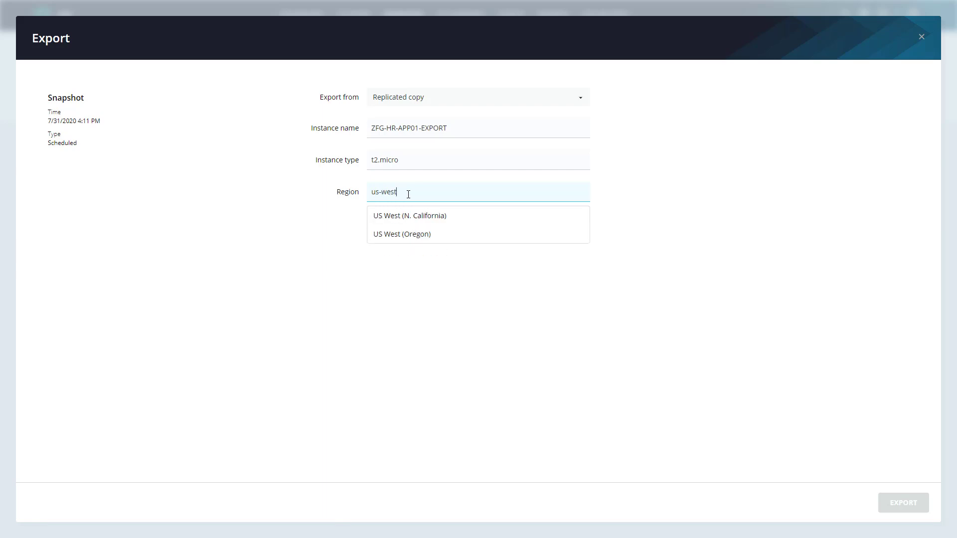
click(405, 237)
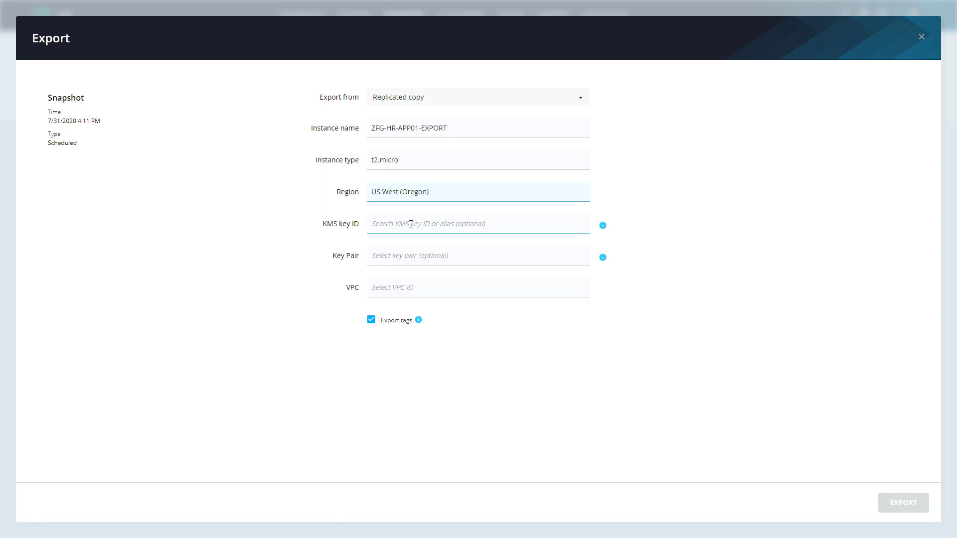
- Set the export's key pair to demo-mabel-usw2
click(411, 224)
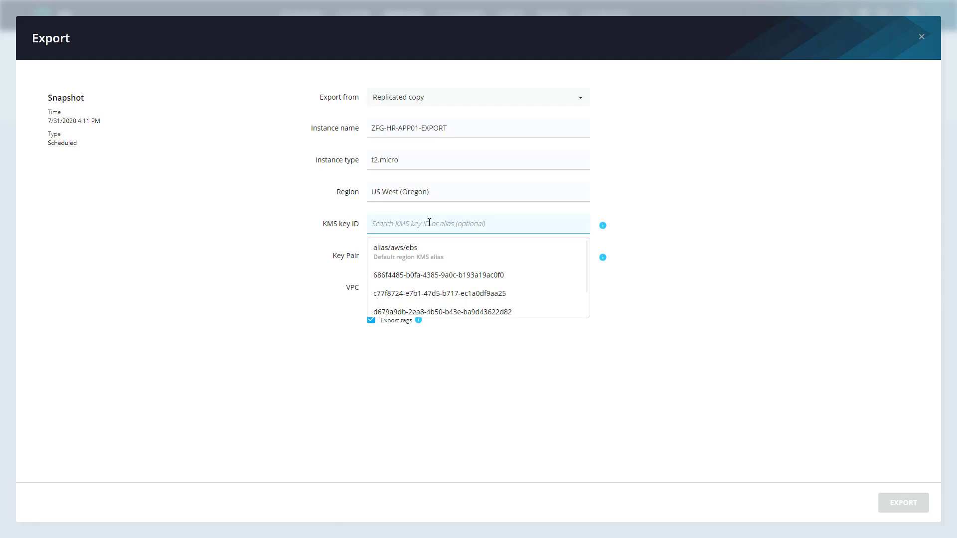
click(449, 255)
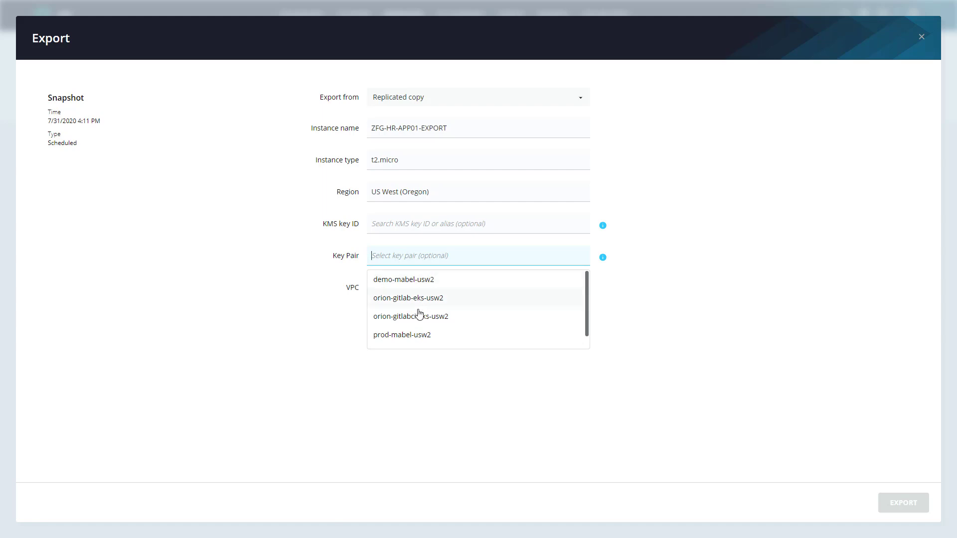
click(421, 281)
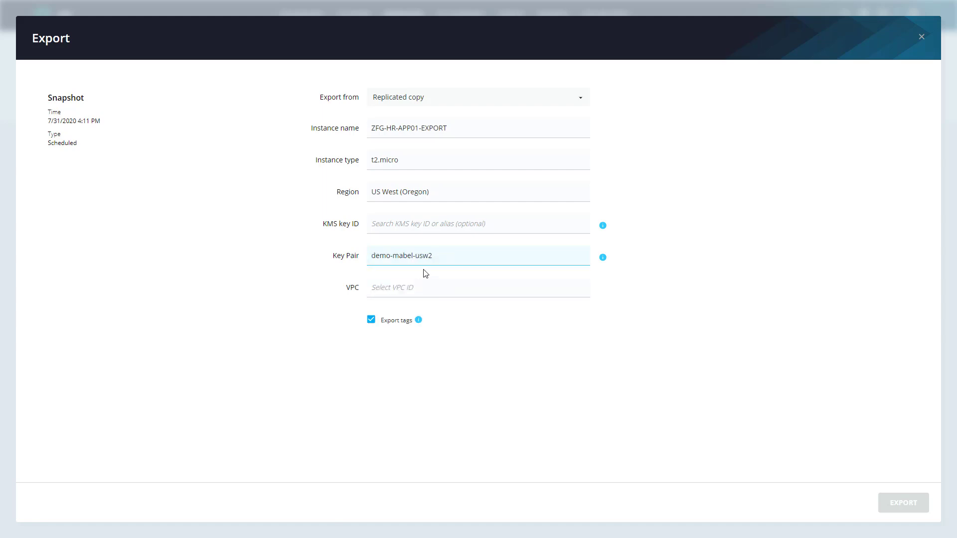
- Place the export in the dipper-vpc-demo-usw2 VPC and the orion-vpc-dipper-private-01-usw2 subnet
click(402, 287)
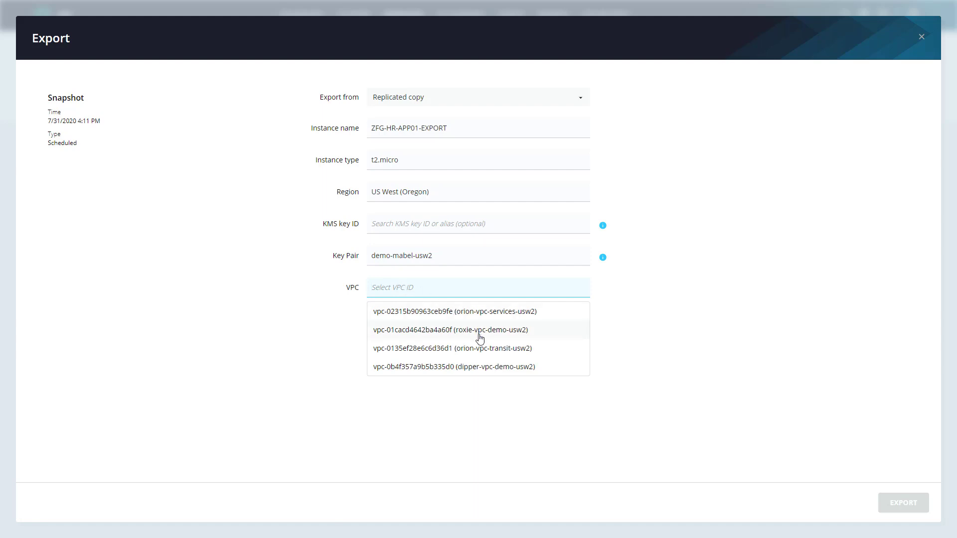
click(455, 367)
click(412, 322)
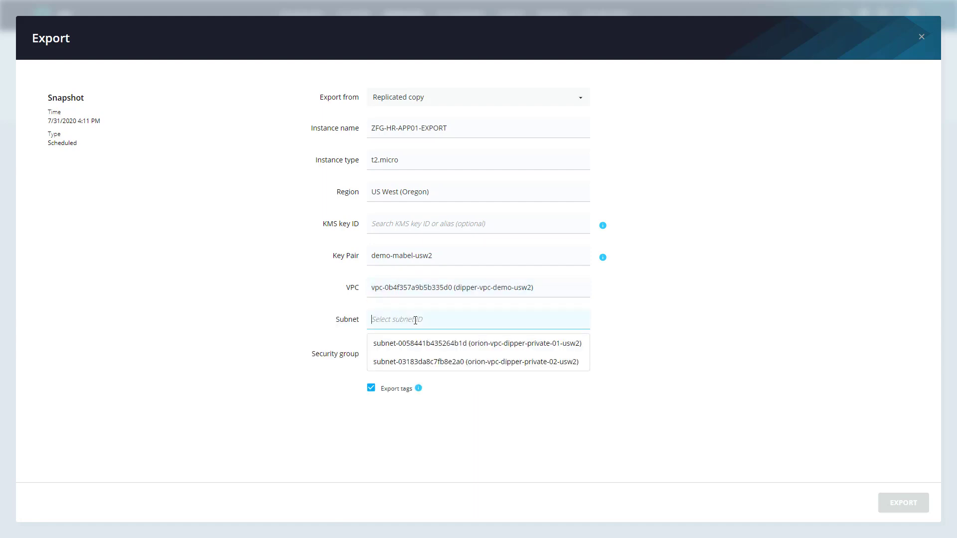
click(419, 344)
- Add the orion-sg-open-usw2 security group and start the export
click(418, 350)
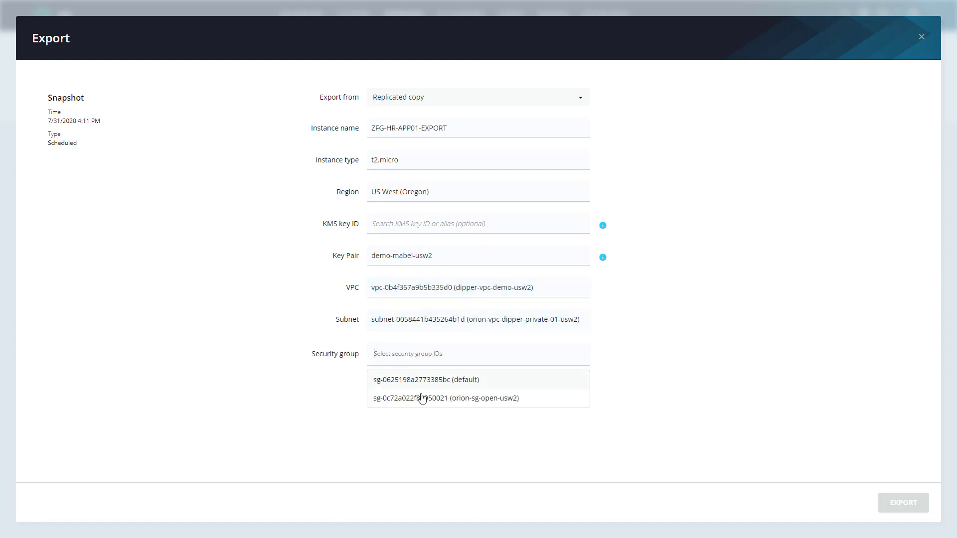
click(438, 403)
click(421, 434)
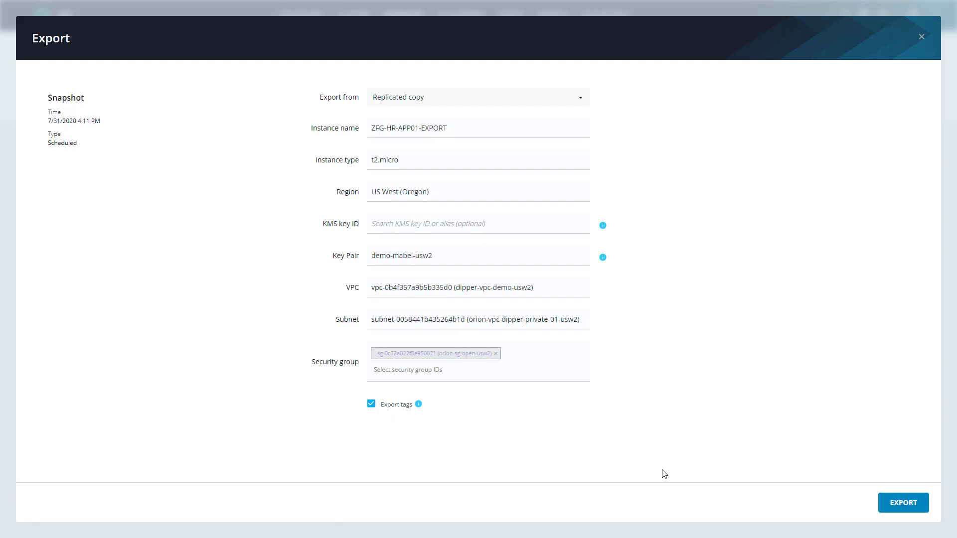
click(905, 504)
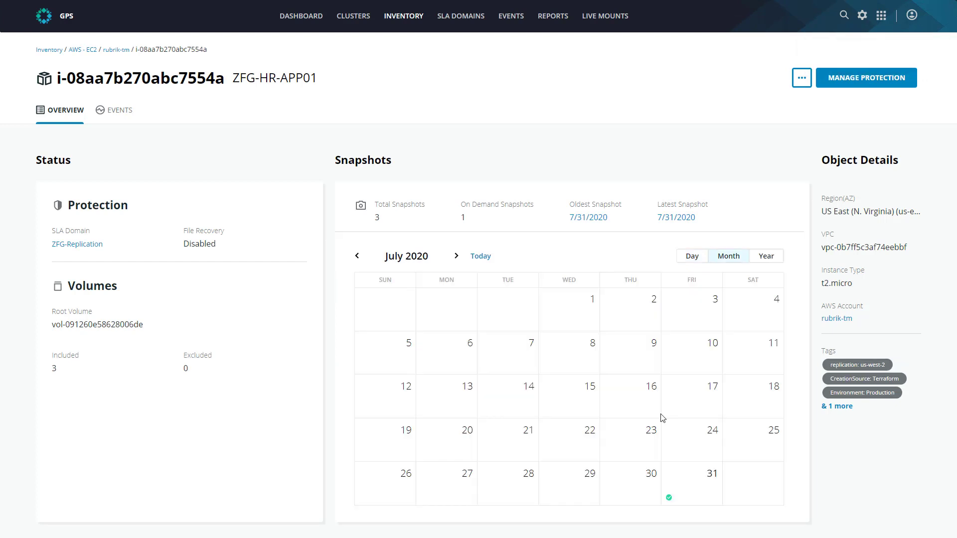
- Examine ZFG-HR-APP01's recovery event timeline and look for the exported instance in the Oregon EC2 console's instance list
click(120, 112)
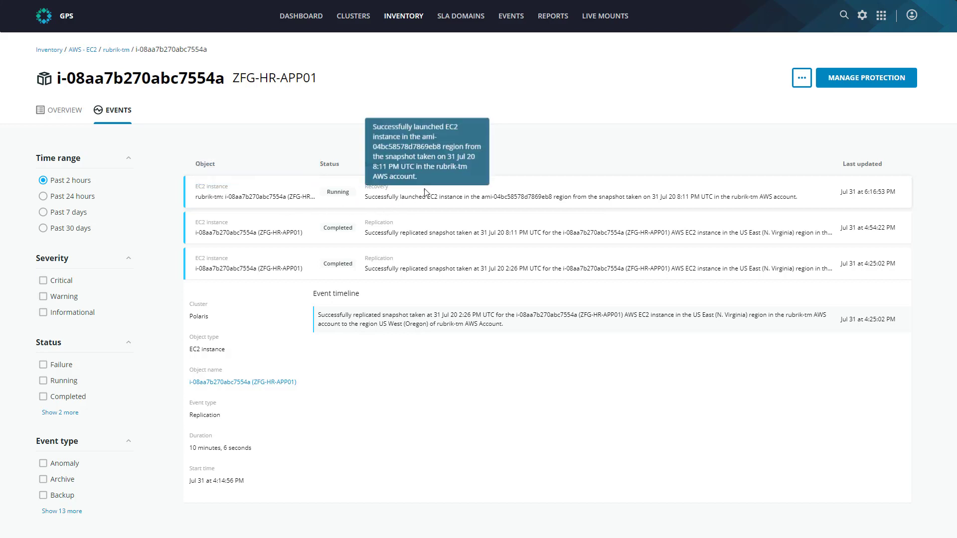
click(511, 200)
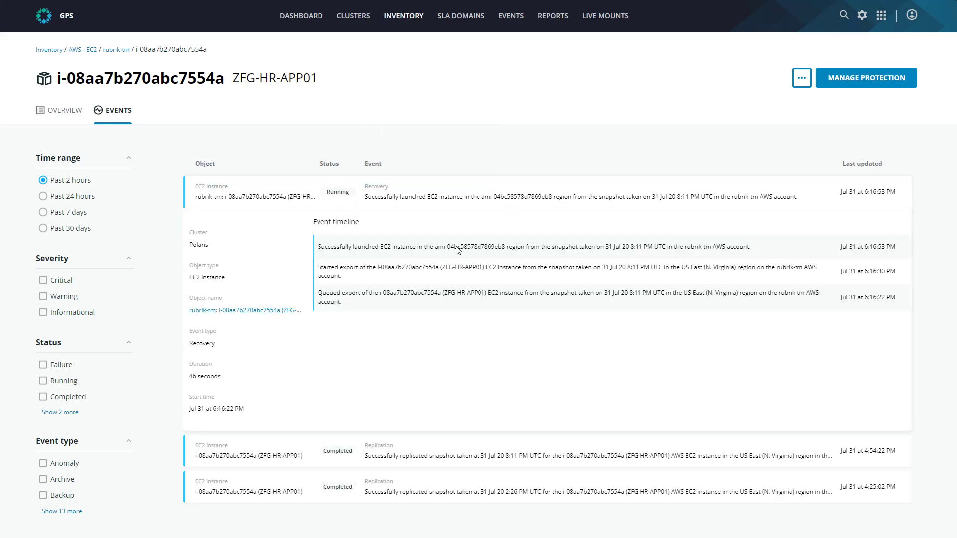
drag(368, 247, 440, 254)
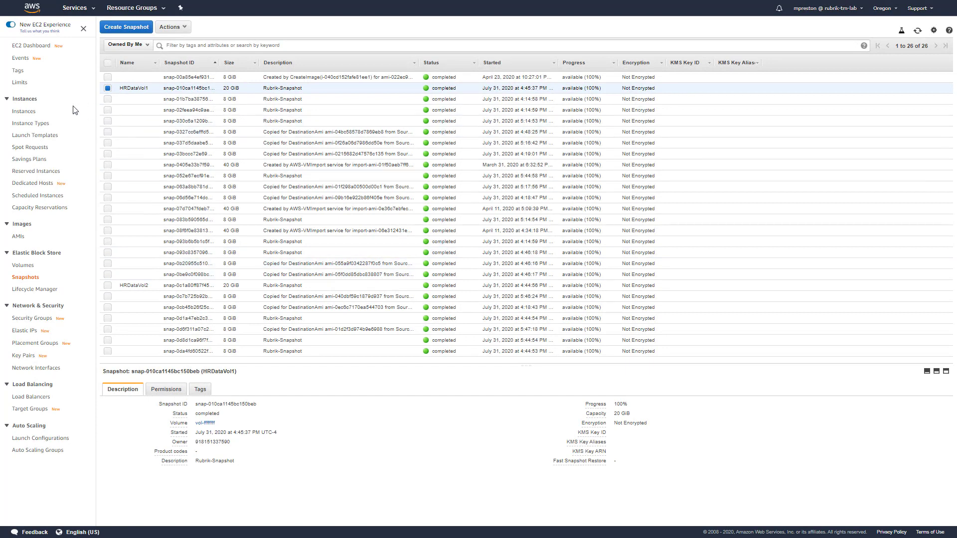
click(25, 115)
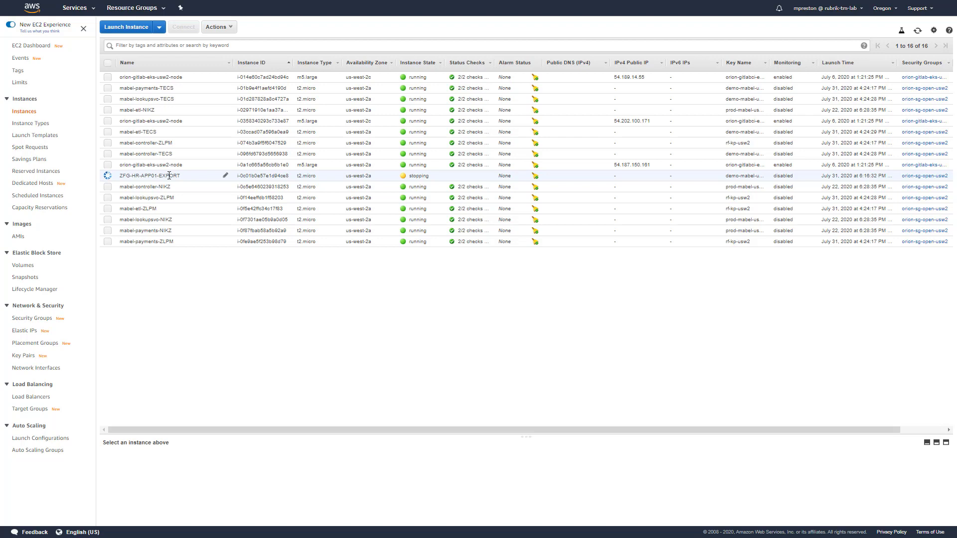
- Refresh the Oregon instance list and examine the replication, Environment and CreationSource tags on ZFG-HR-APP01-EXPORT
click(918, 32)
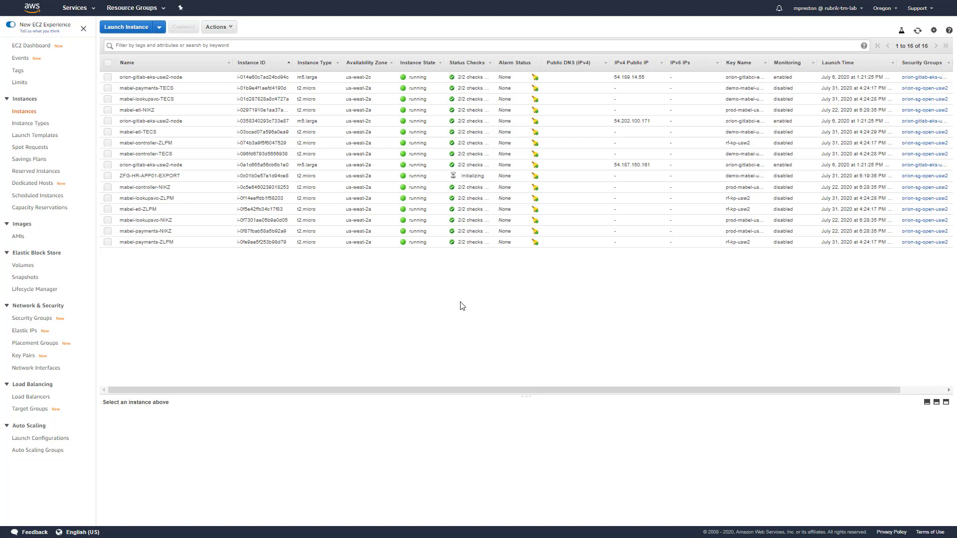
click(187, 181)
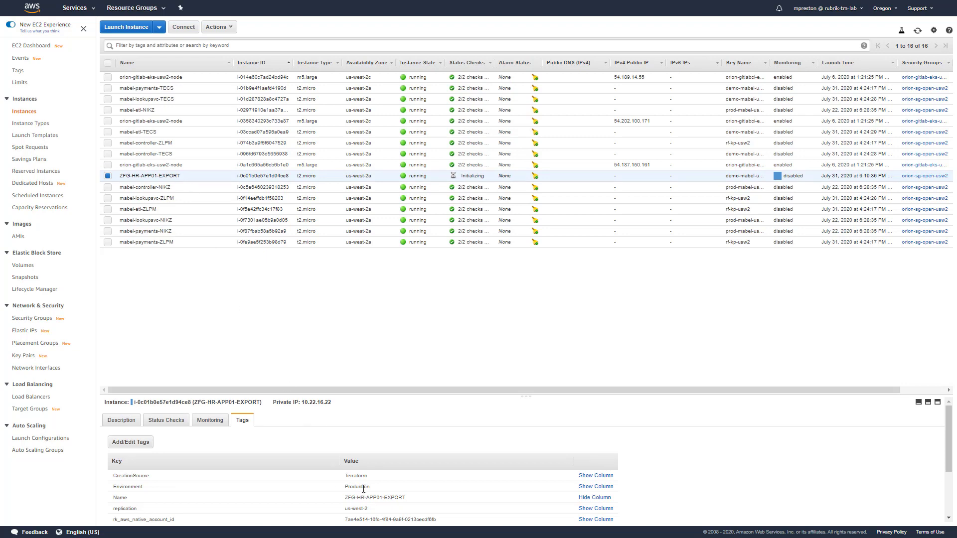
scroll(363, 488, down, 2)
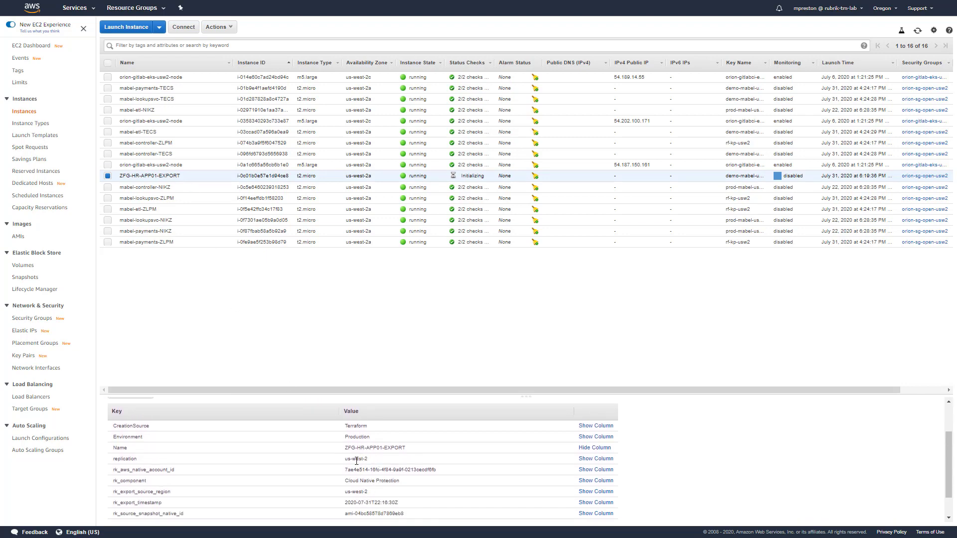
drag(114, 459, 387, 463)
drag(117, 438, 379, 443)
drag(114, 426, 408, 434)
scroll(377, 466, up, 1)
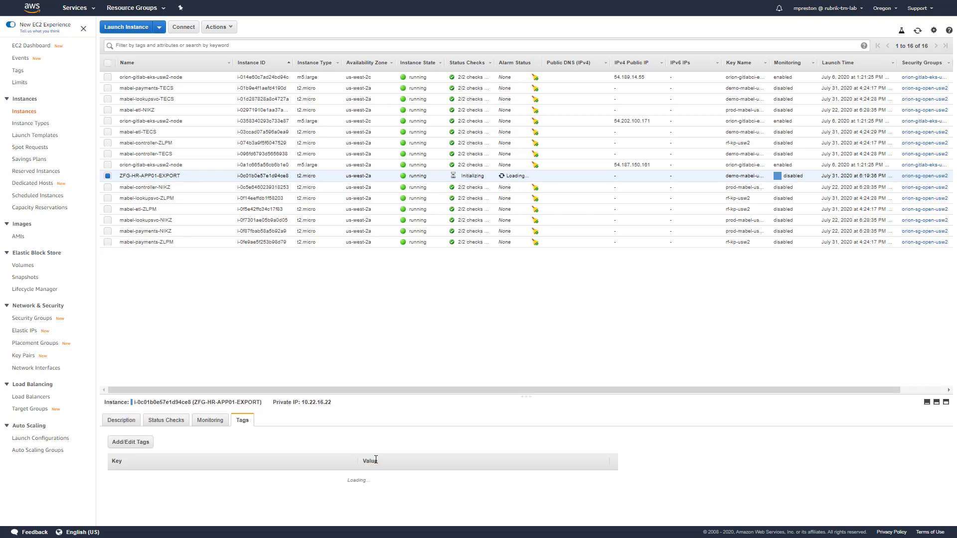
scroll(385, 496, down, 1)
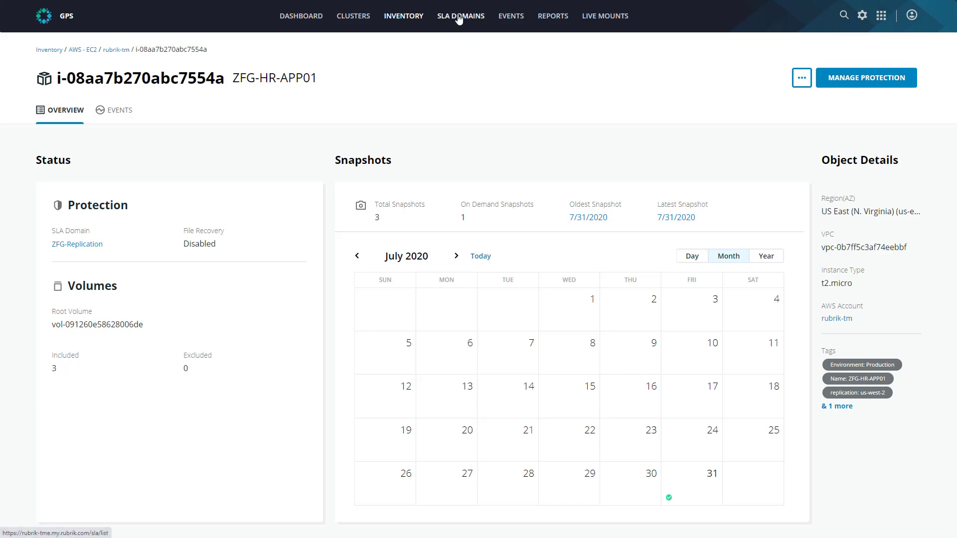
- Switch to Rubrik, open the ZFG-Replication SLA Domain and check its protected objects for the exported instance
click(456, 17)
click(245, 254)
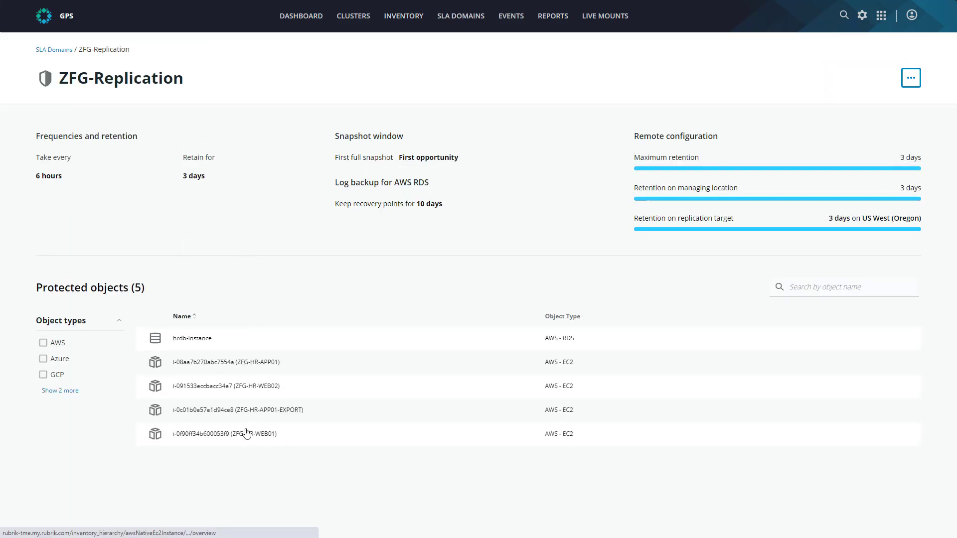
mouse_move(314, 414)
mouse_down()
mouse_move(264, 409)
mouse_move(290, 419)
mouse_up()
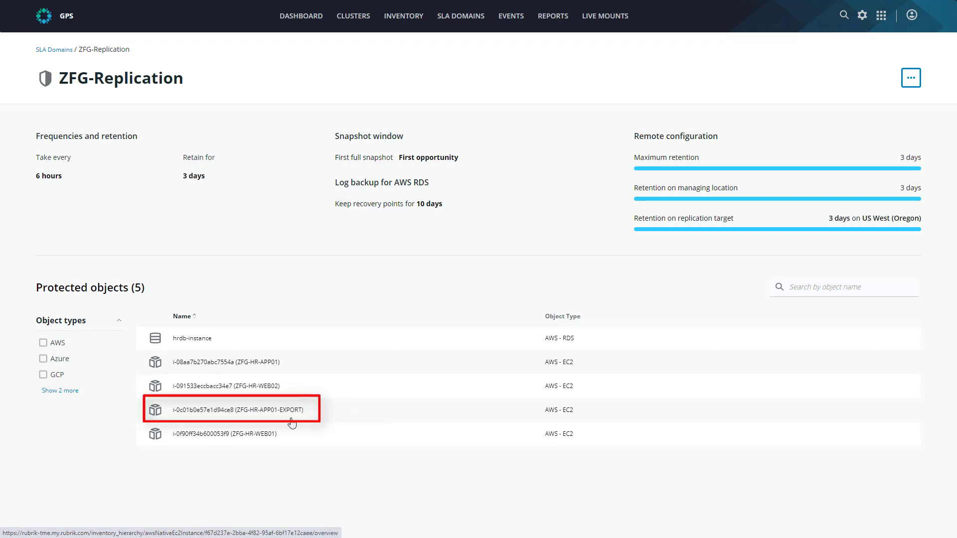